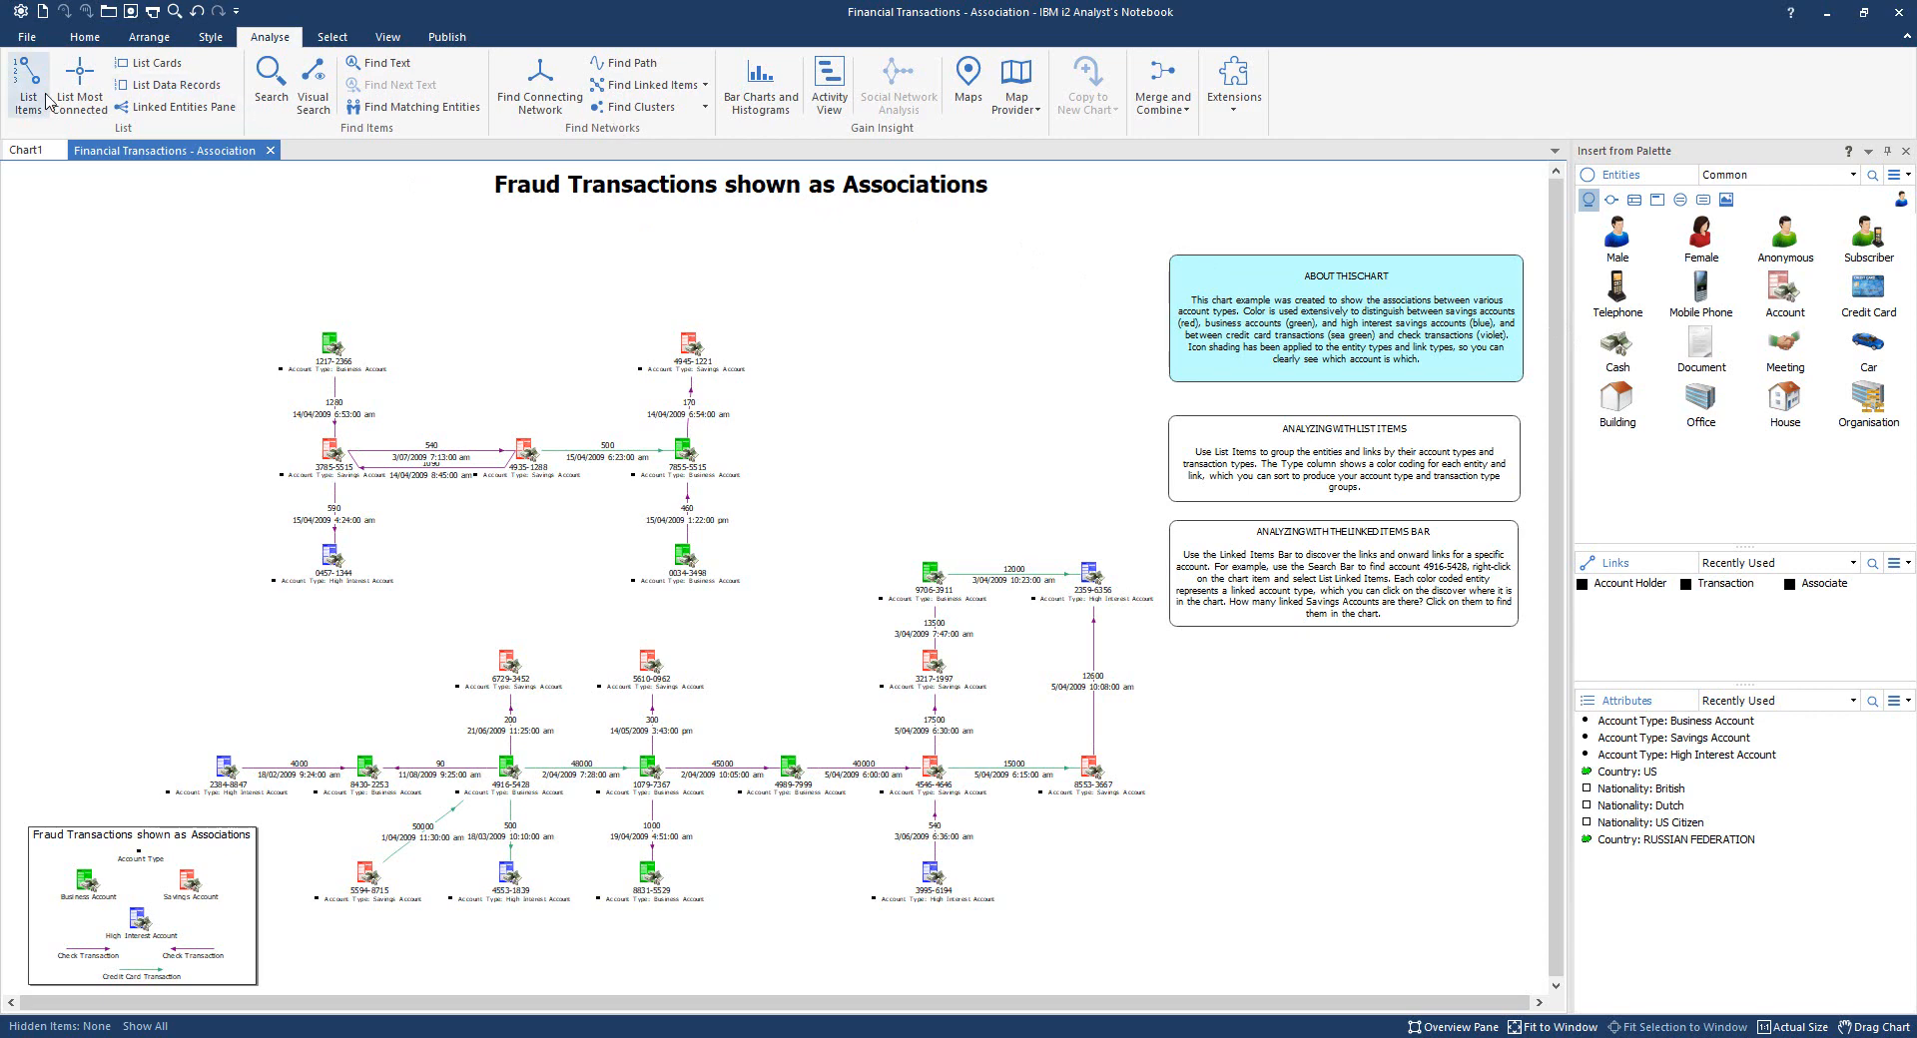
- Open List Items for the chart's 27 entities and 23 links, then its column choices
{"action": "left_click", "coordinate": [36, 100]}
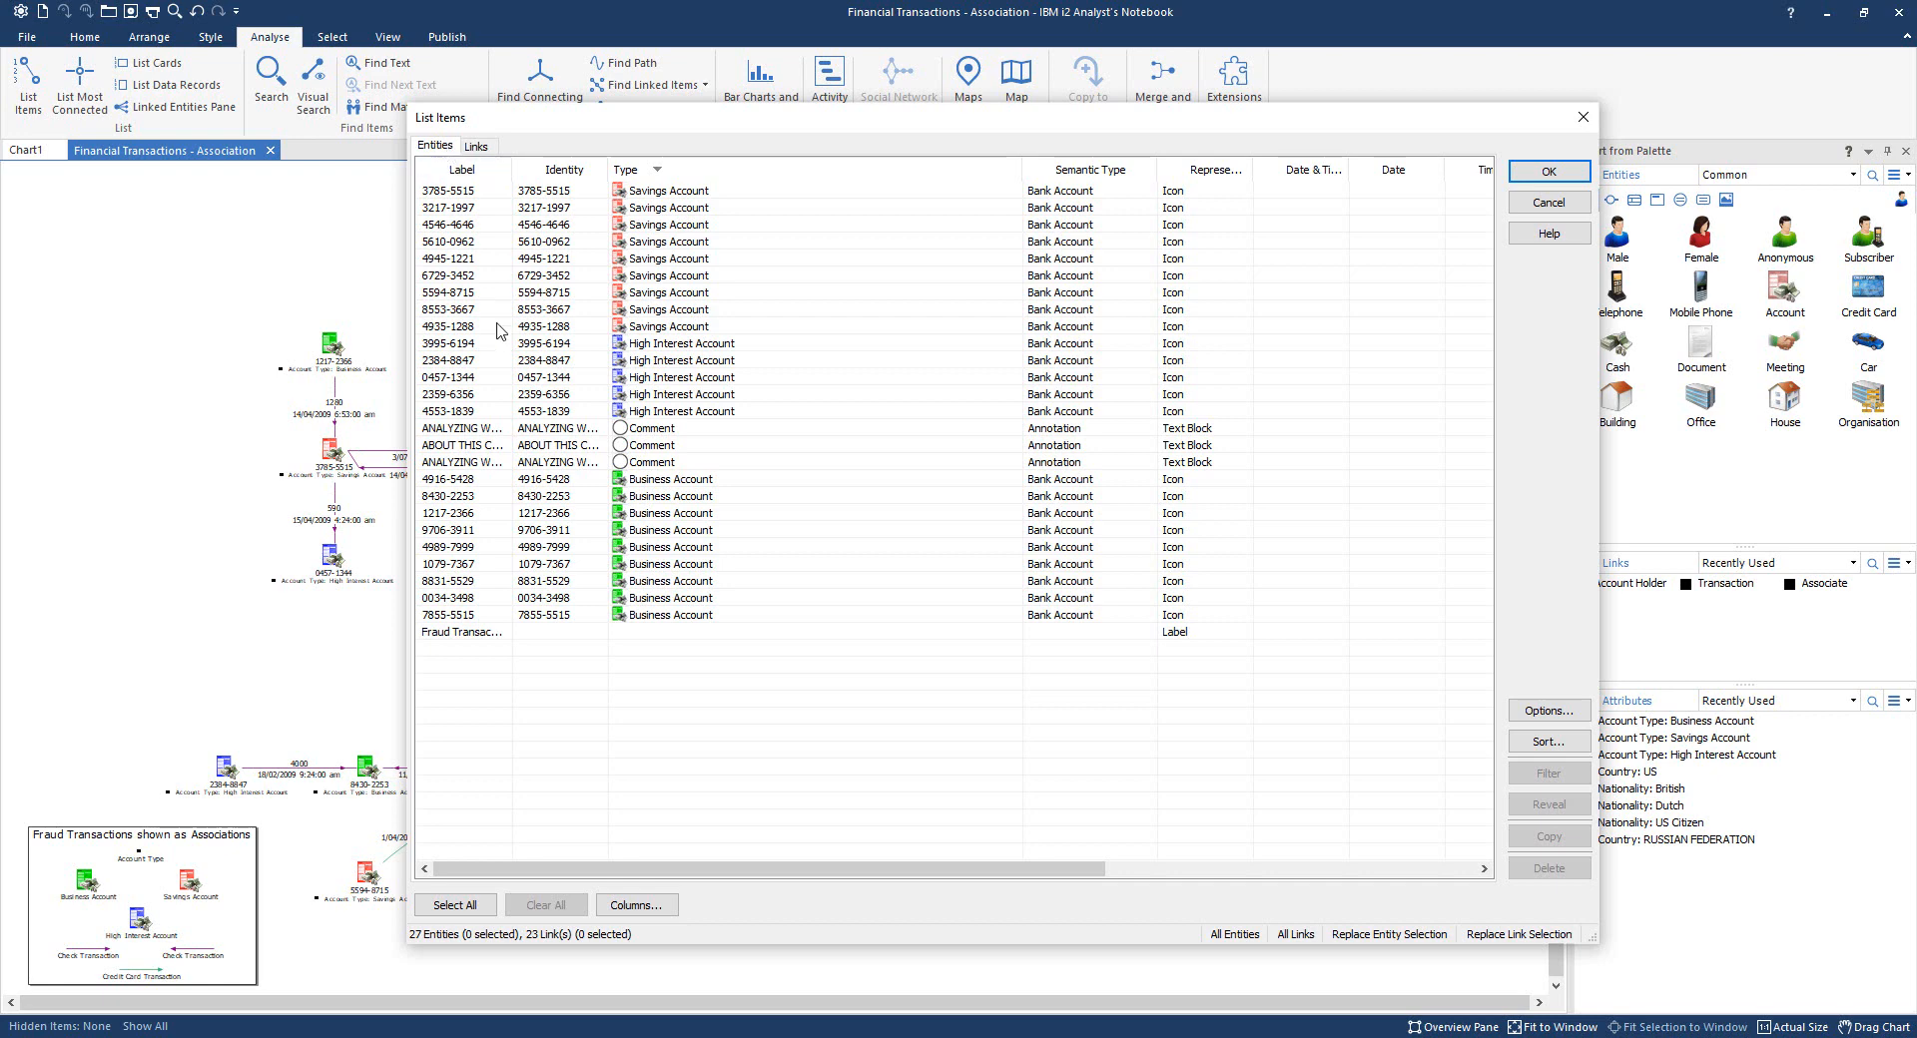
{"action": "left_click", "coordinate": [632, 905]}
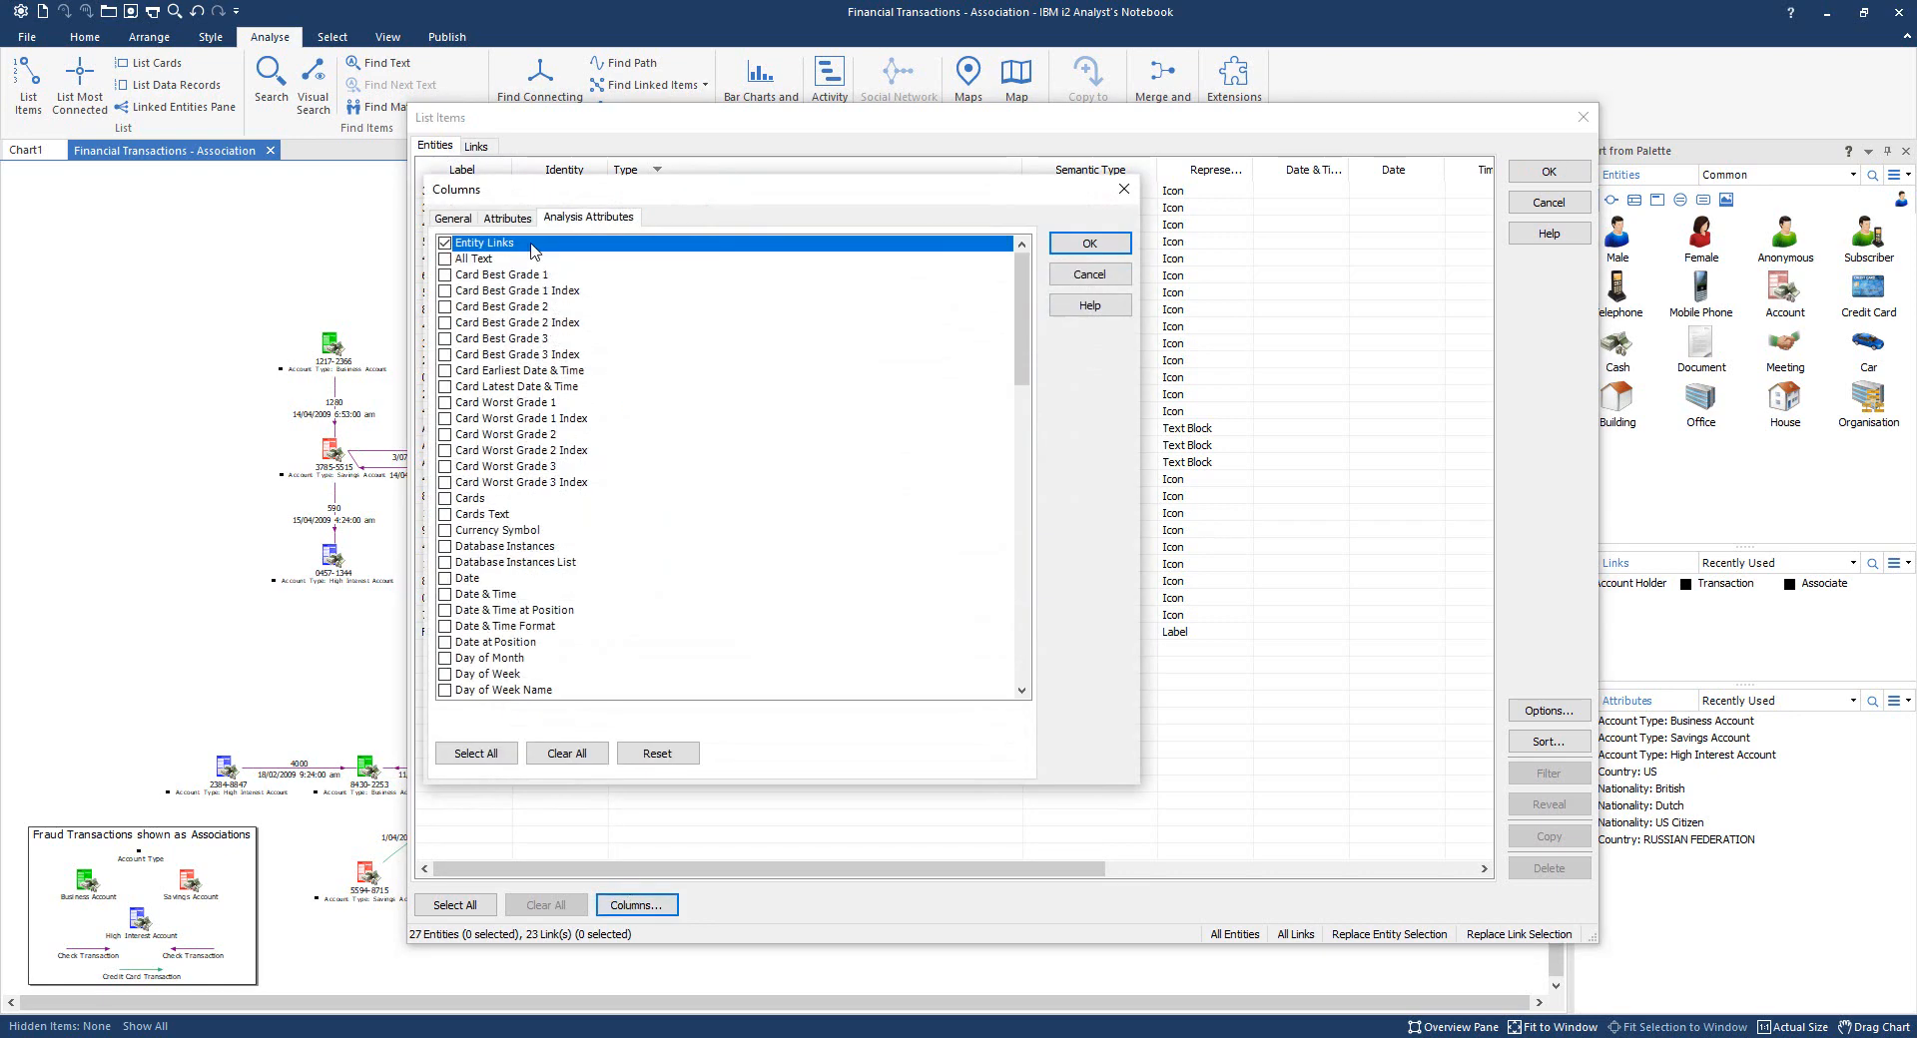
{"action": "left_click", "coordinate": [449, 219]}
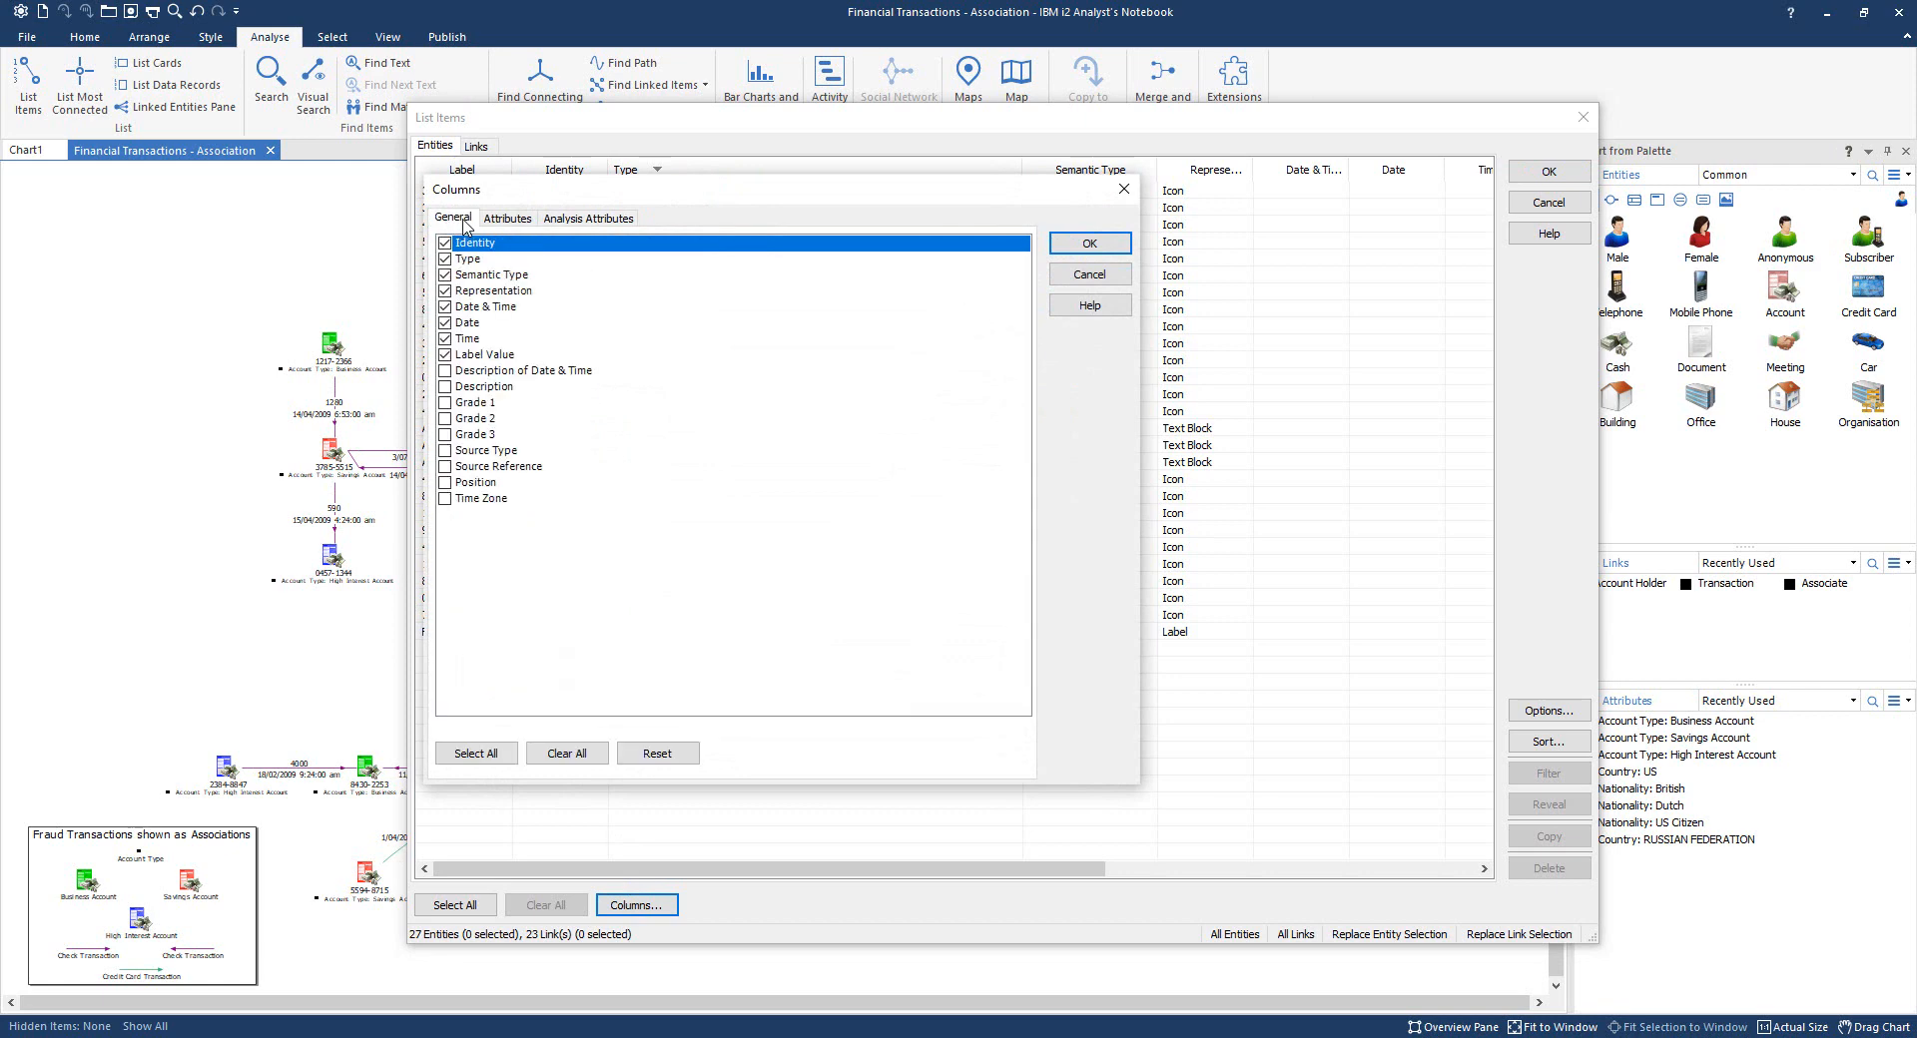
{"action": "left_click", "coordinate": [496, 219]}
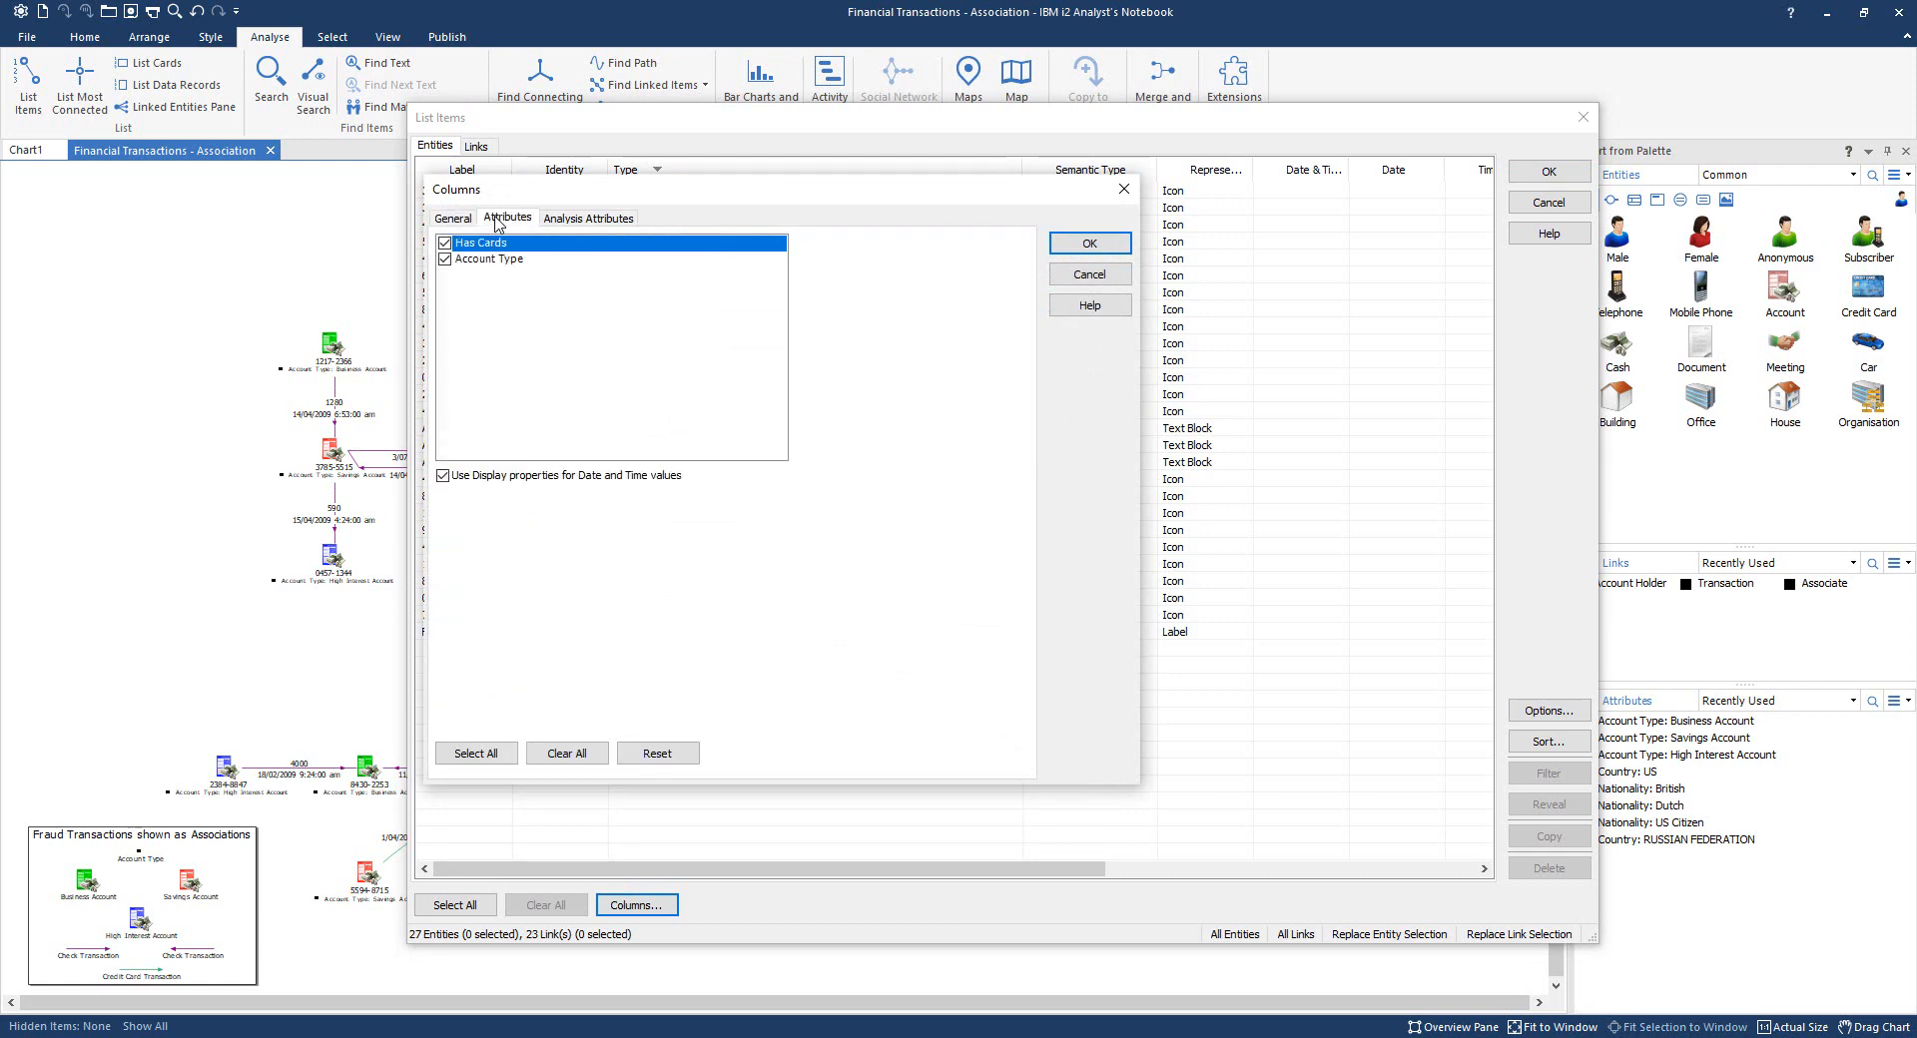
{"action": "left_click", "coordinate": [579, 219]}
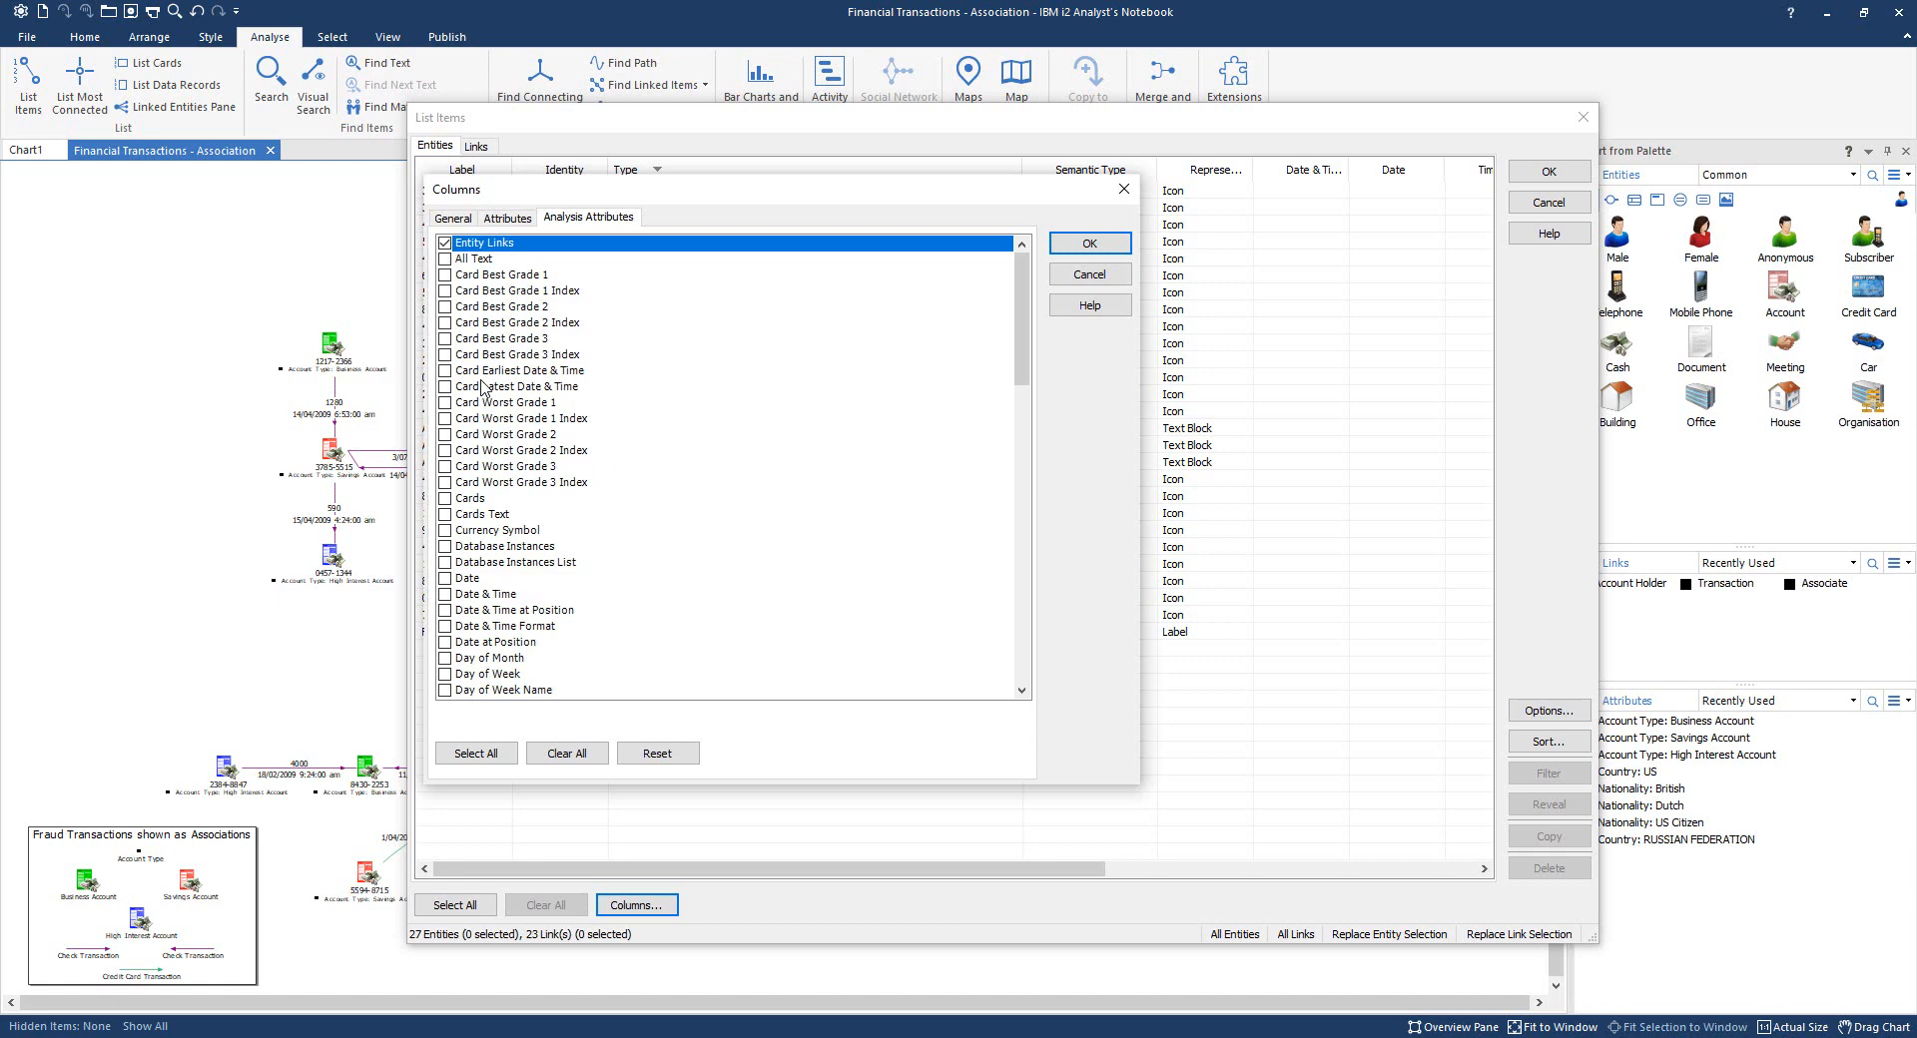
{"action": "scroll", "coordinate": [481, 386], "scroll_direction": "down", "scroll_amount": 3}
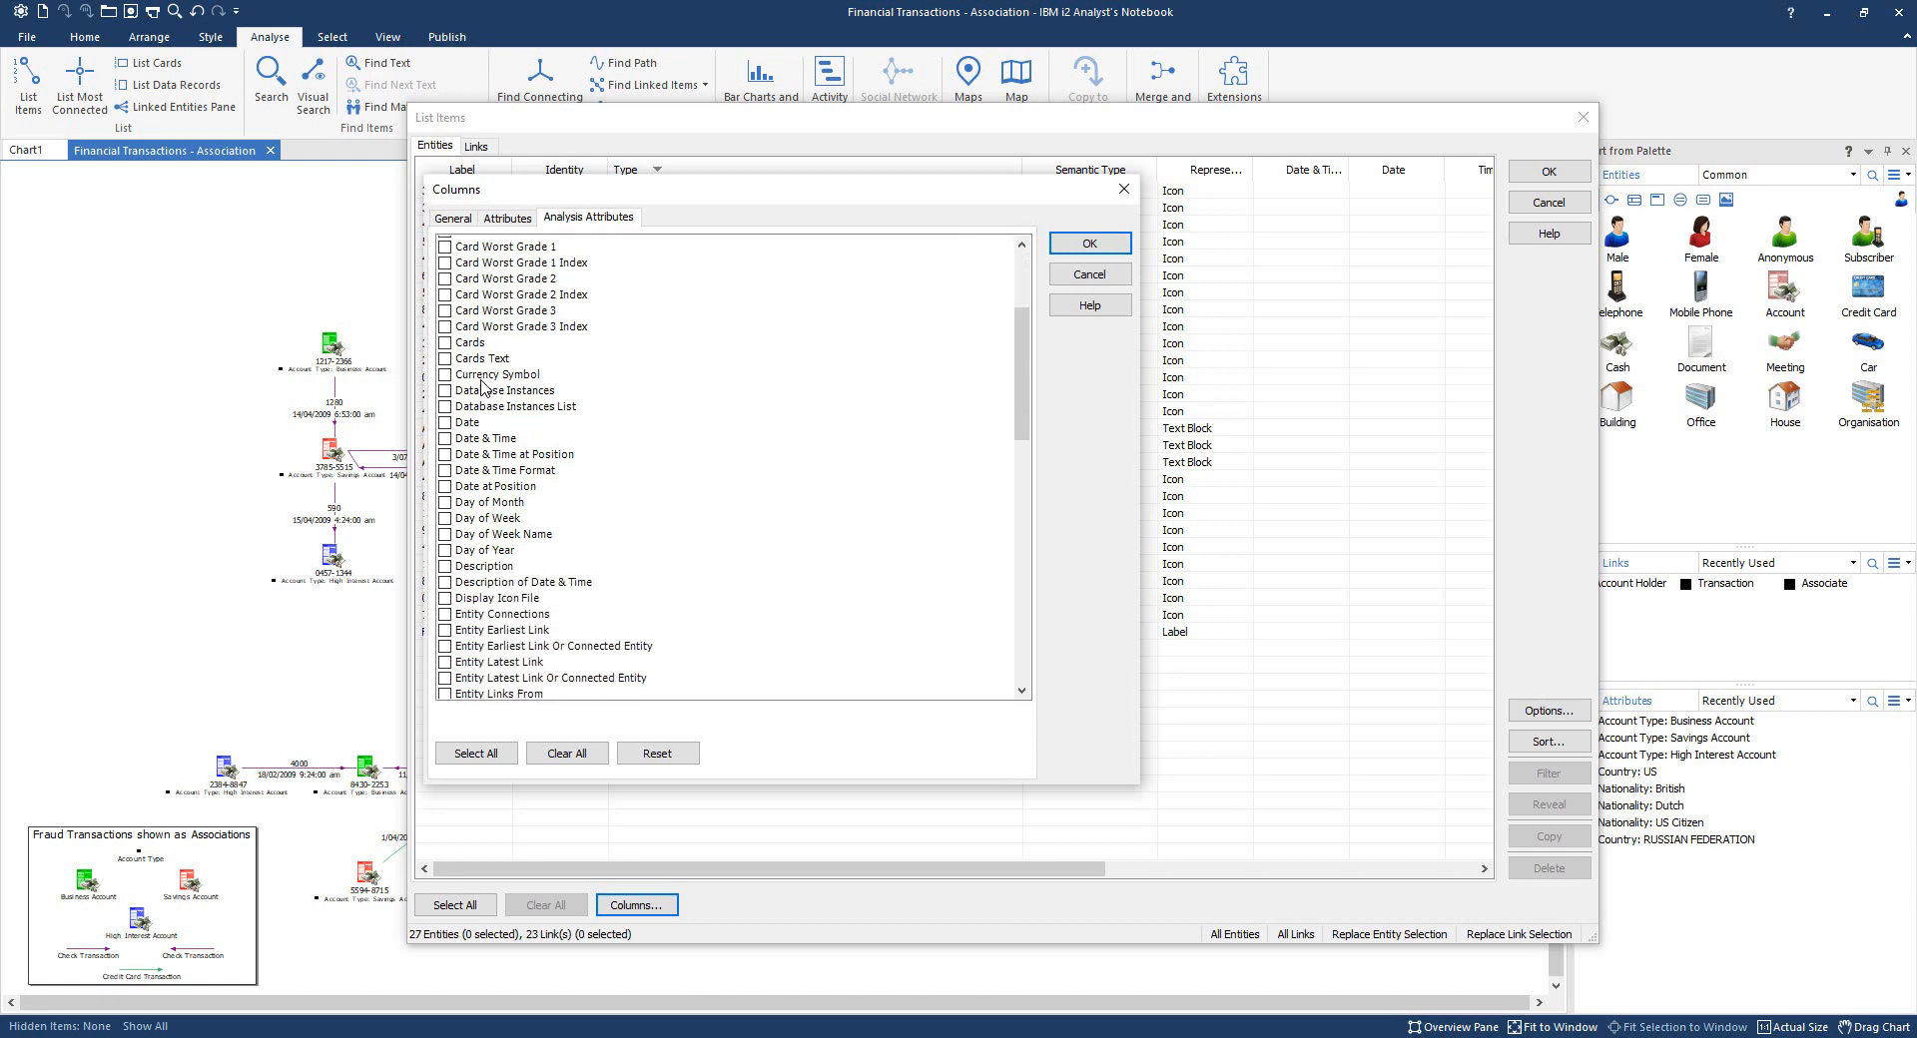
{"action": "scroll", "coordinate": [481, 387], "scroll_direction": "down", "scroll_amount": 5}
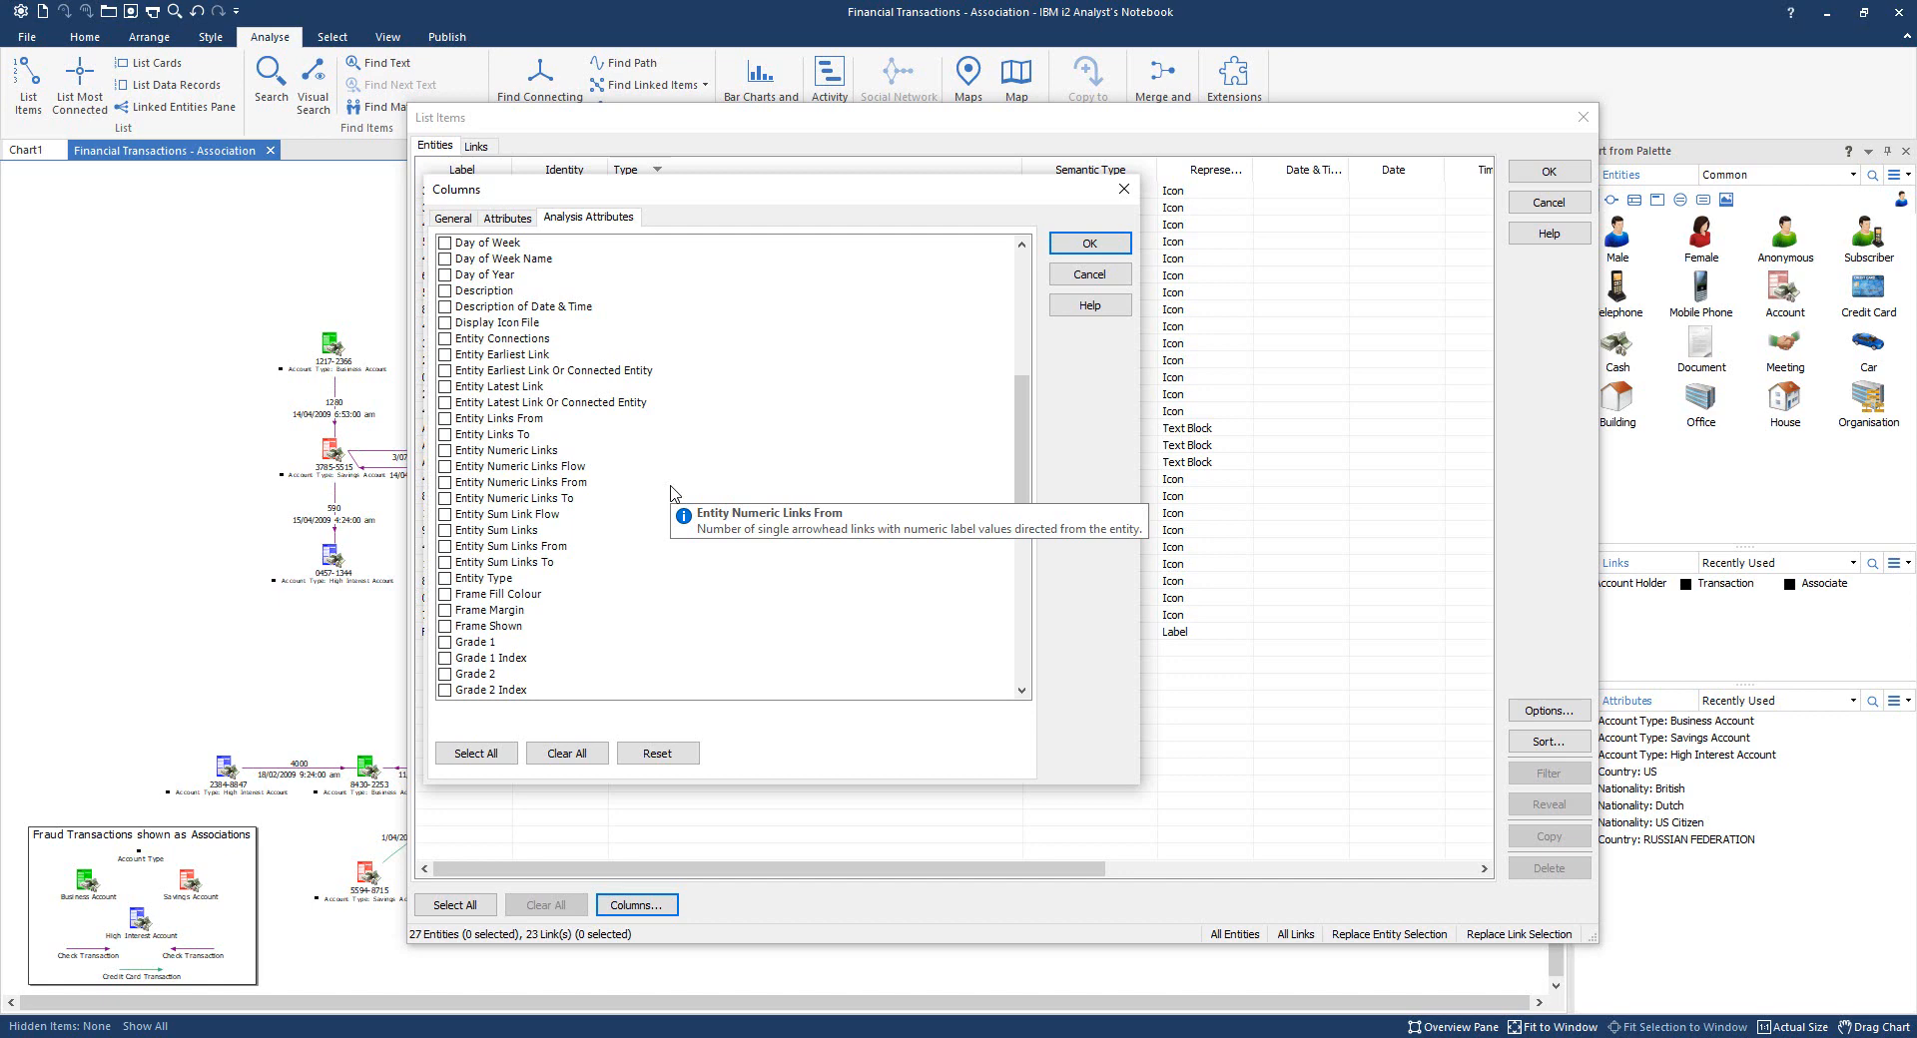
- Add the Entity Sum Links, Sum Links To/From, Sum Link Flow and Entity Links To/From columns
{"action": "left_click", "coordinate": [445, 532]}
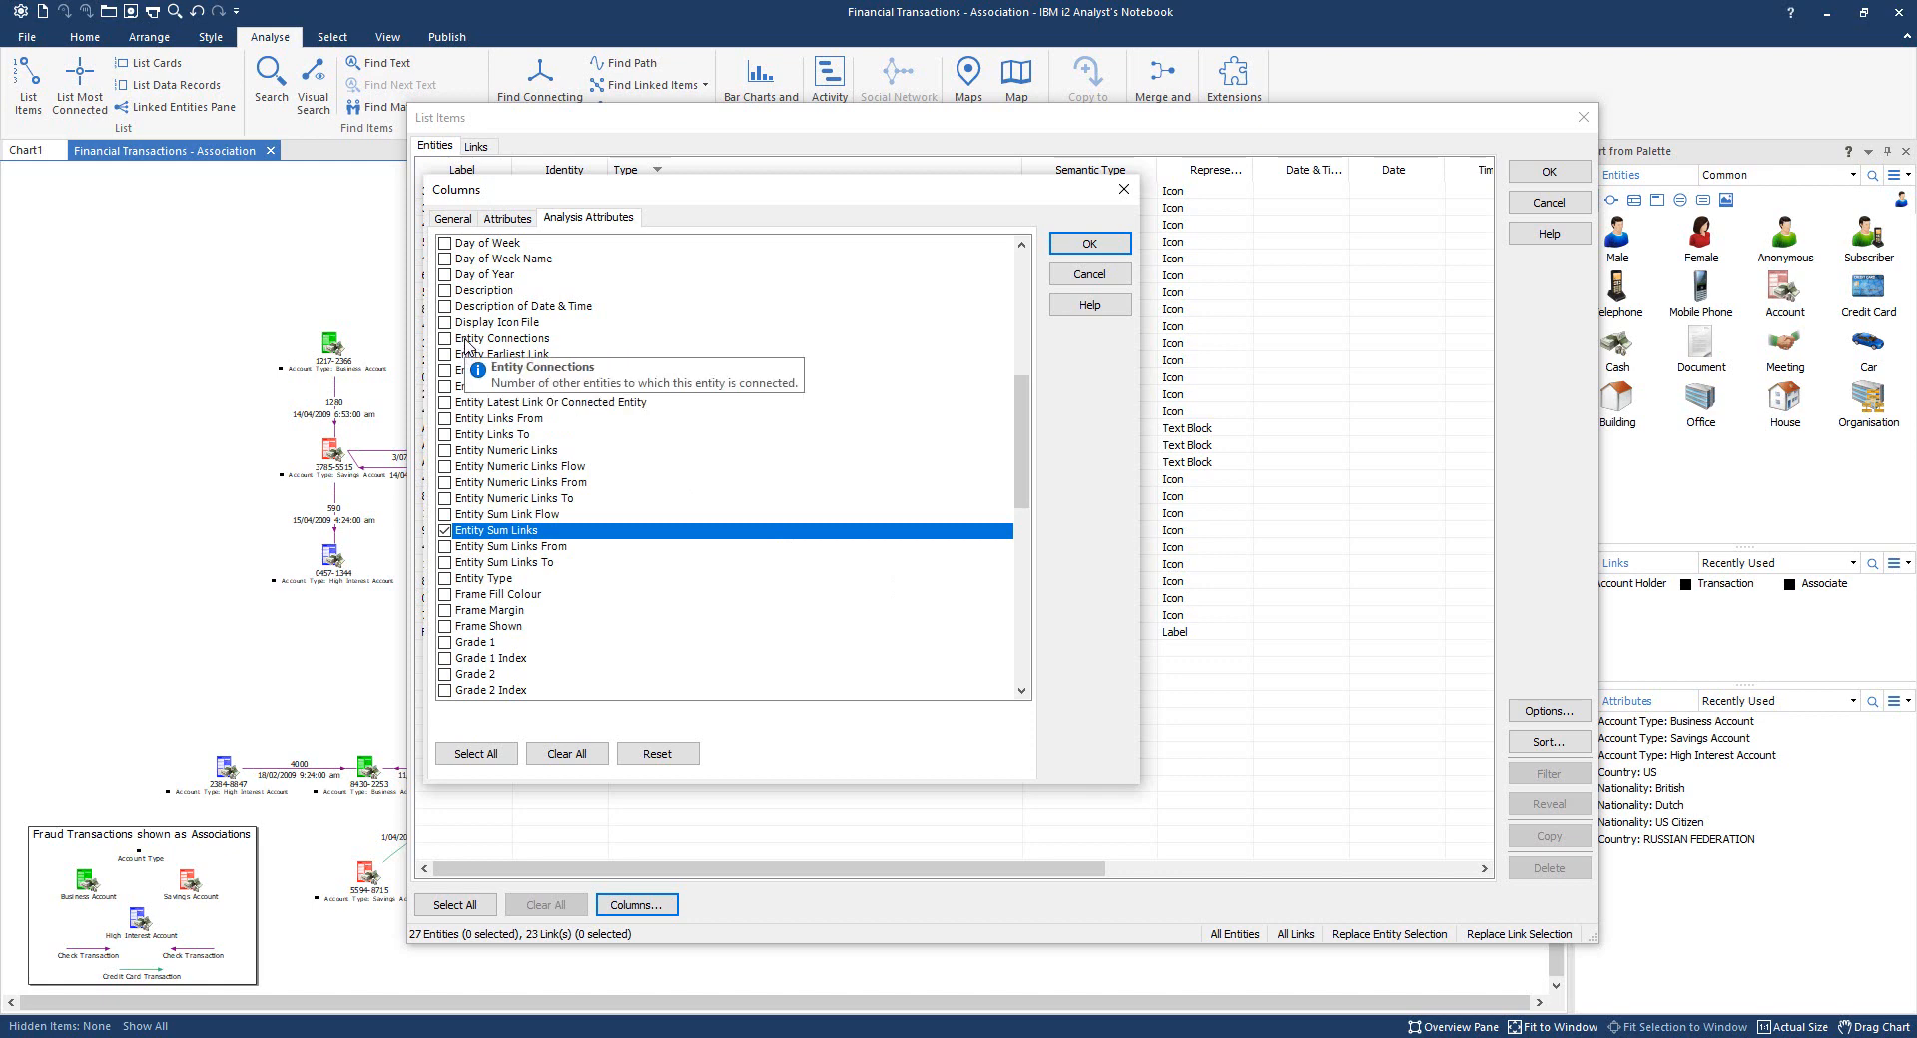
{"action": "left_click", "coordinate": [445, 564]}
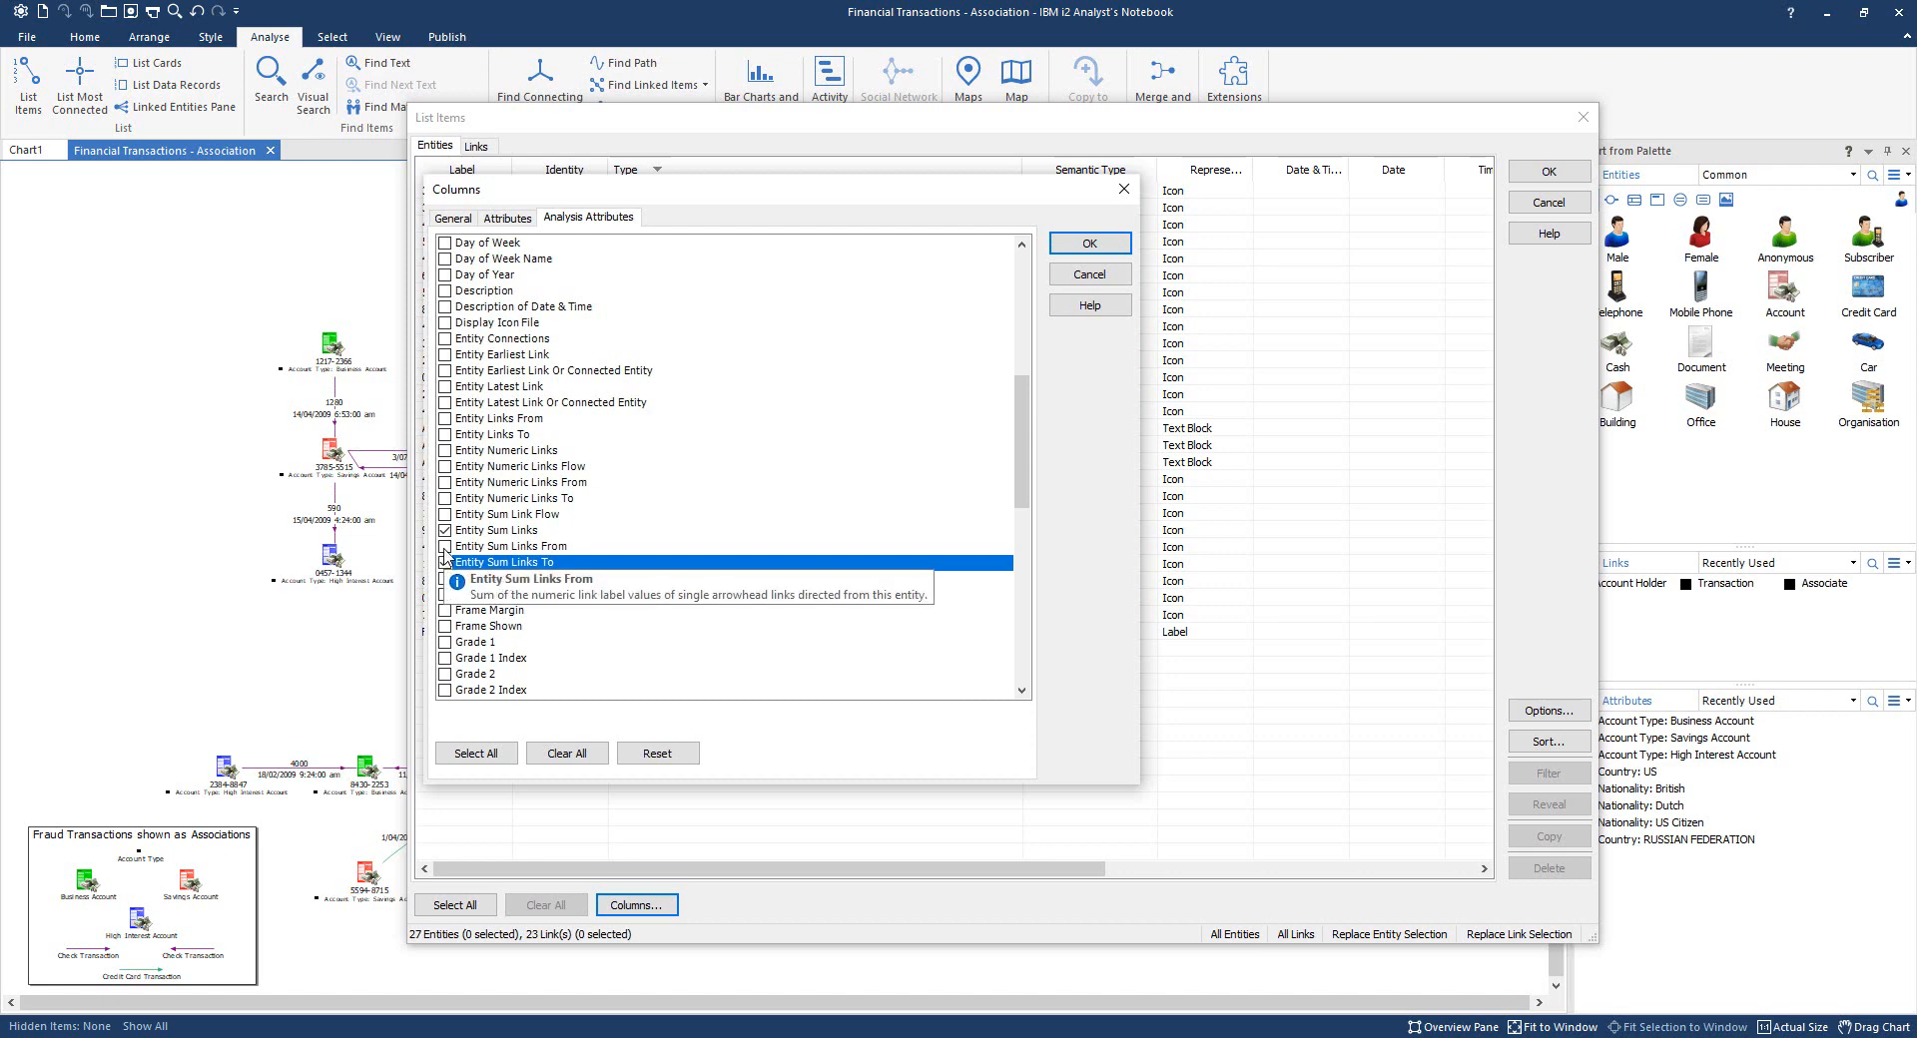
{"action": "left_click", "coordinate": [445, 546]}
{"action": "left_click", "coordinate": [445, 515]}
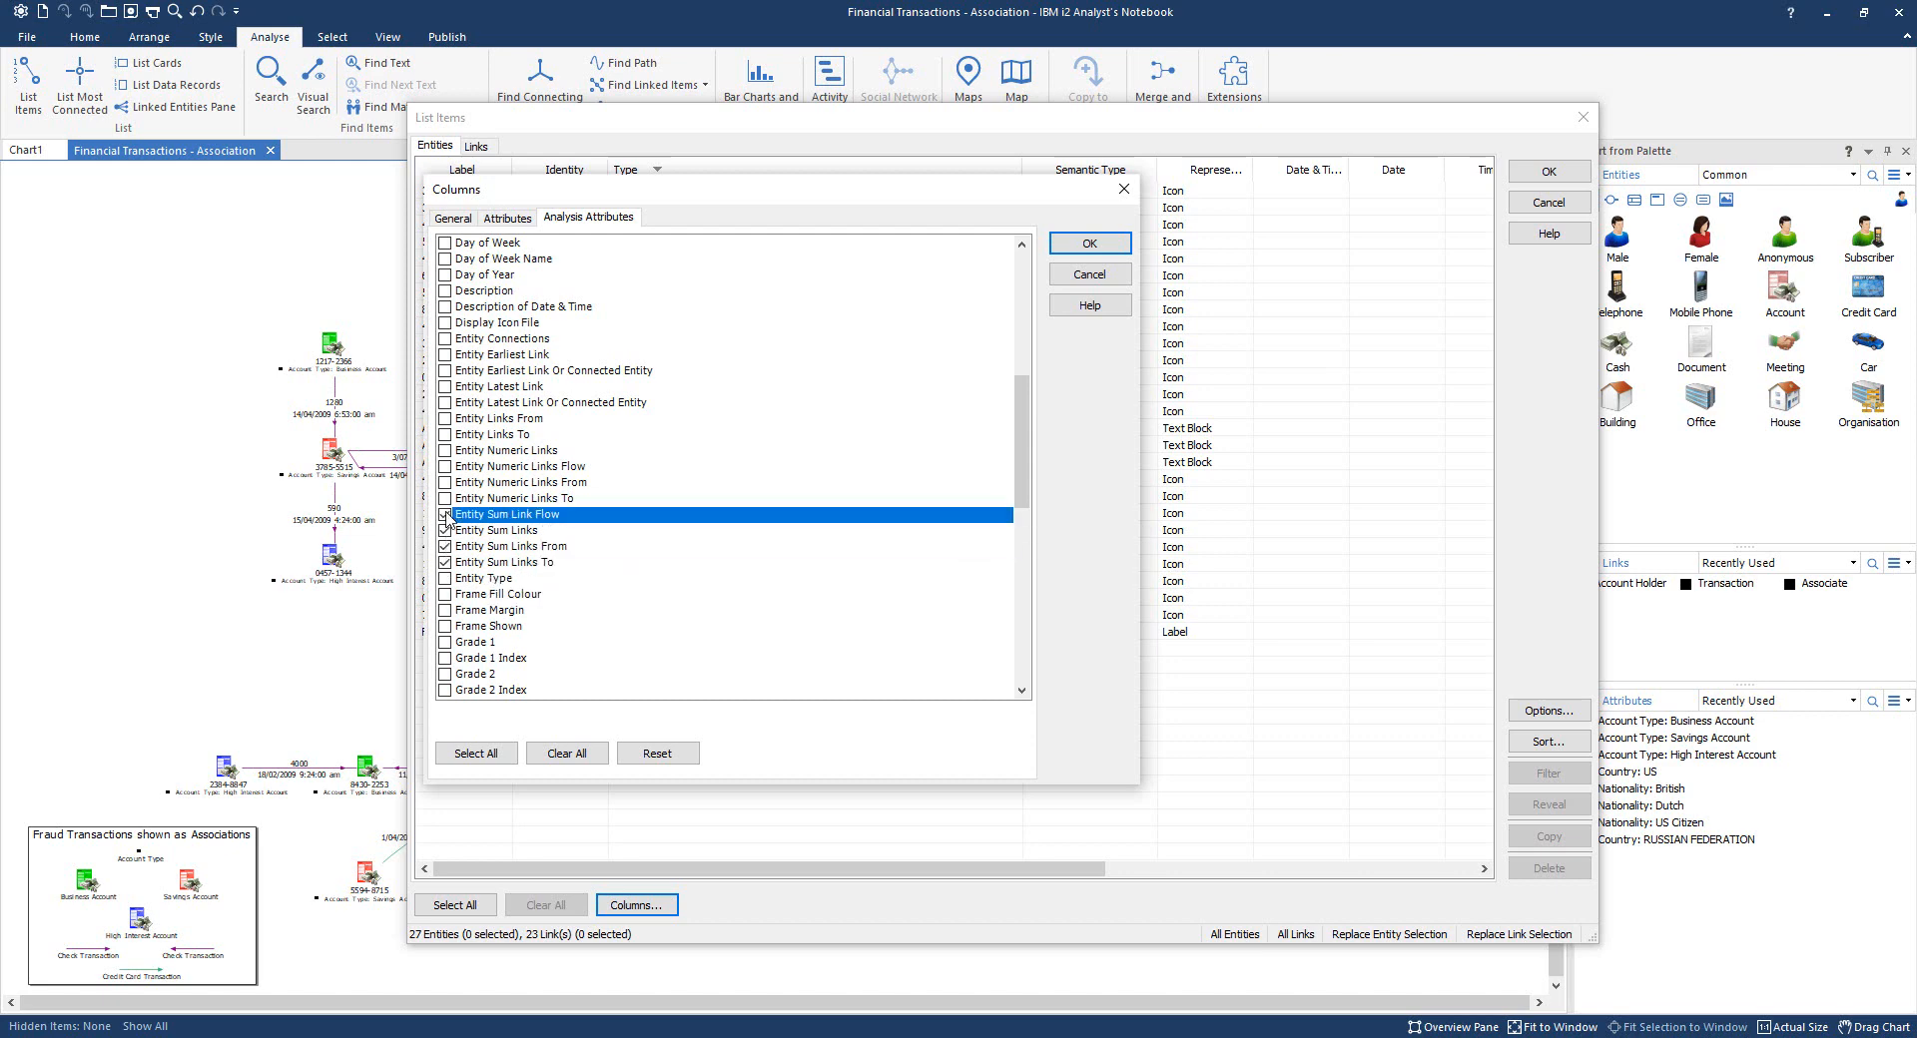
{"action": "left_click", "coordinate": [445, 434]}
{"action": "left_click", "coordinate": [445, 418]}
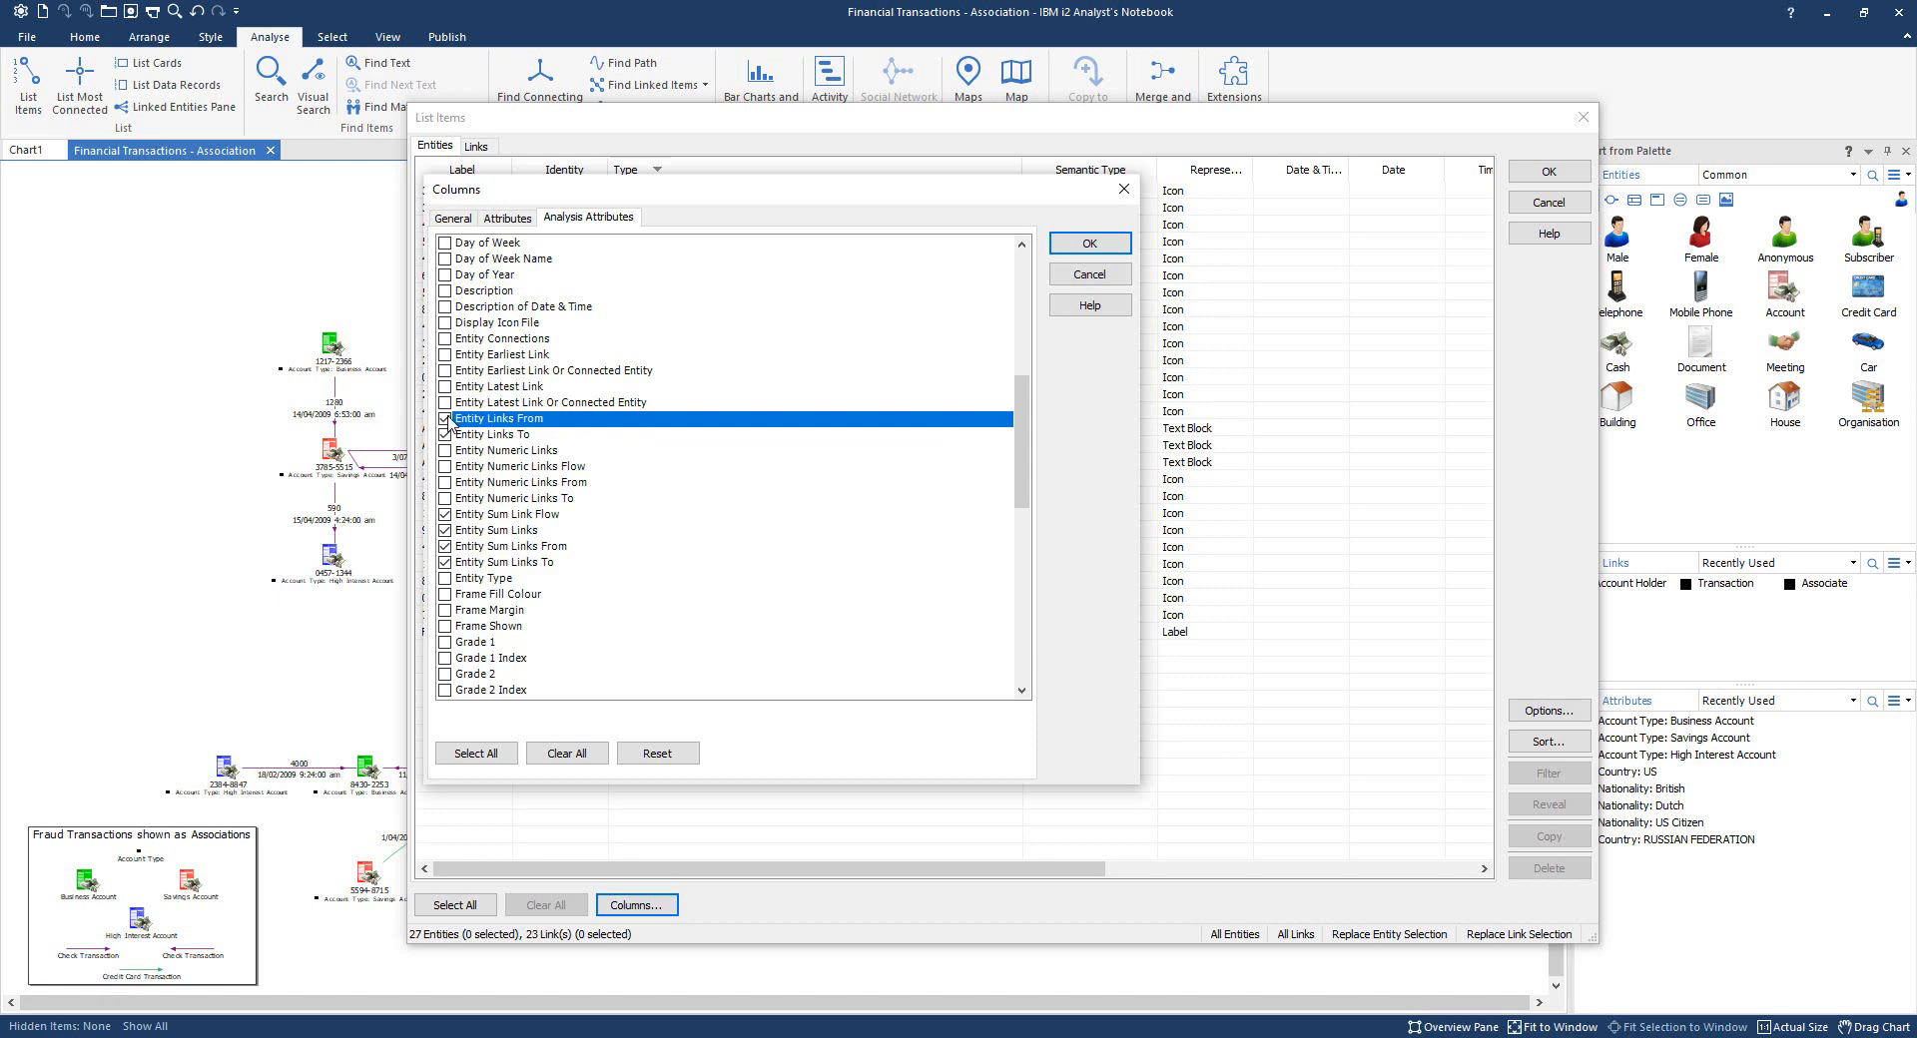
{"action": "left_click", "coordinate": [1084, 248]}
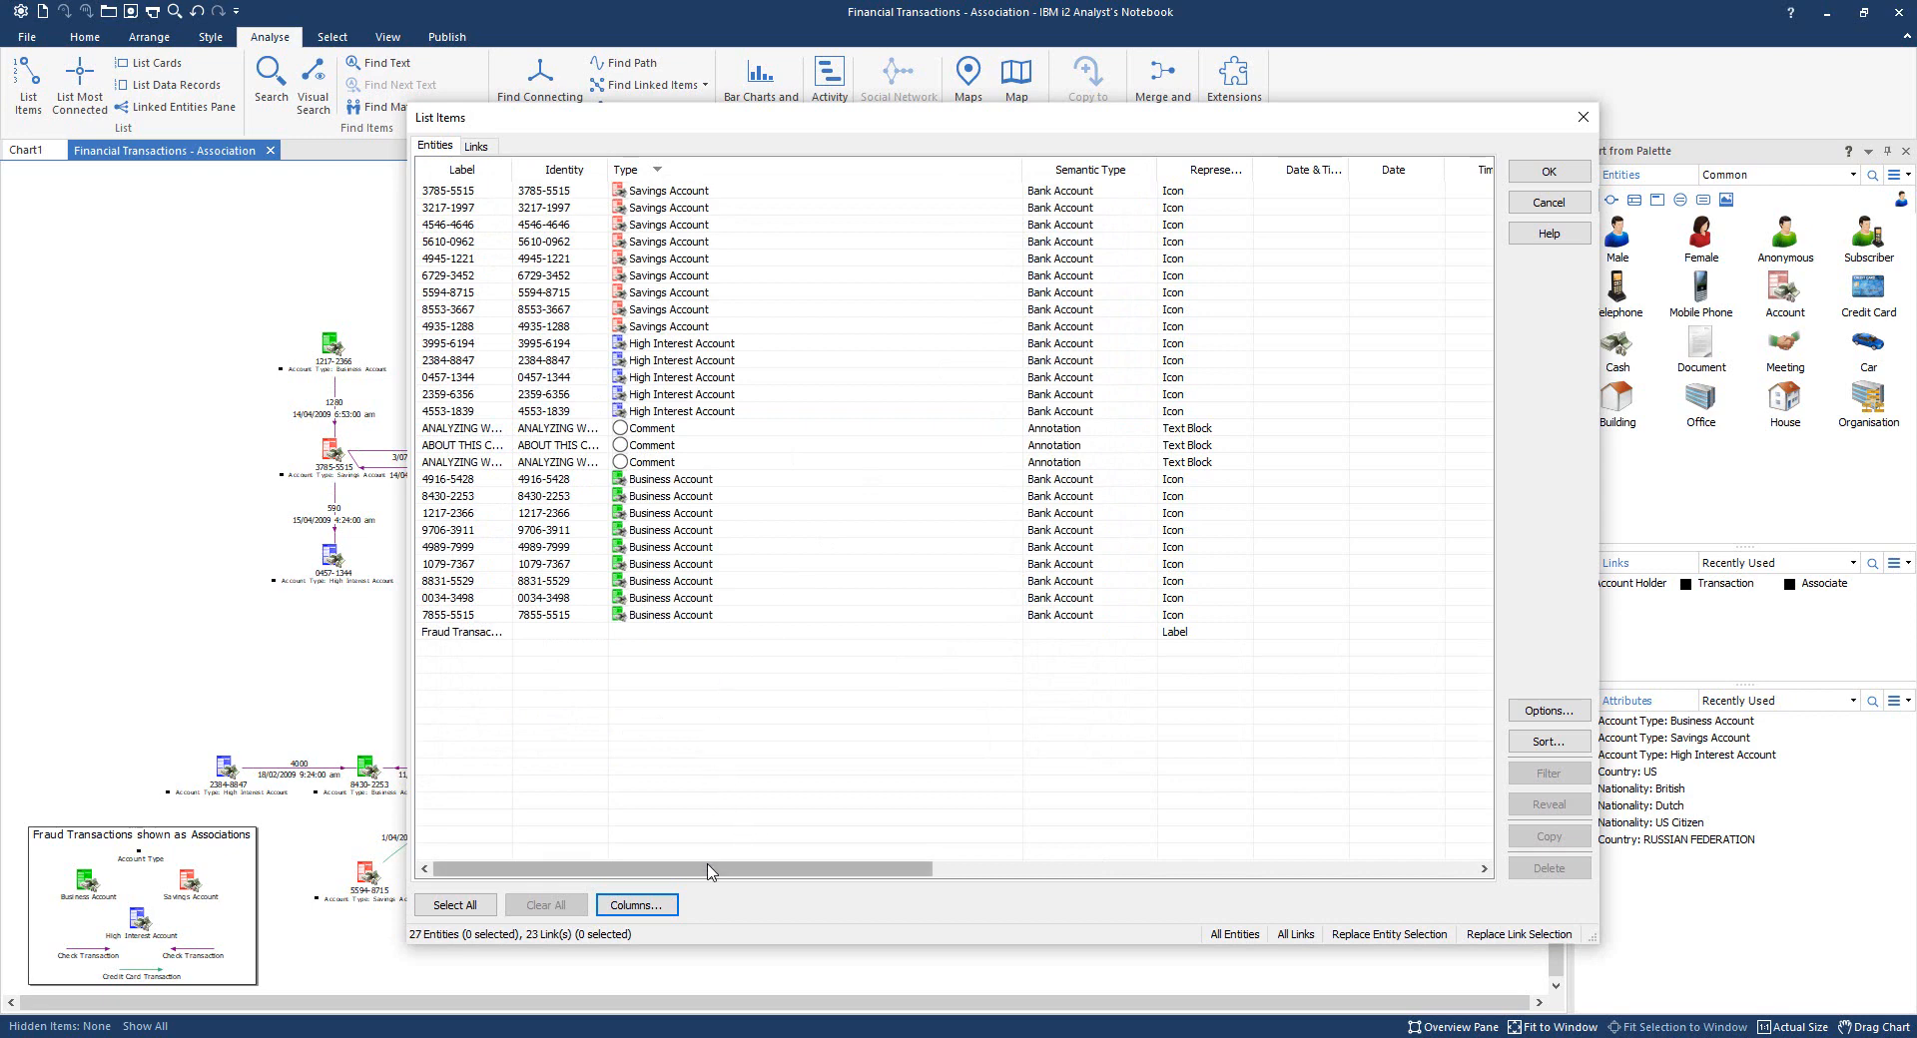
- Narrow the Entity Links column and widen the Has Cards column
{"action": "left_click_drag", "start_coordinate": [708, 870], "coordinate": [1494, 879]}
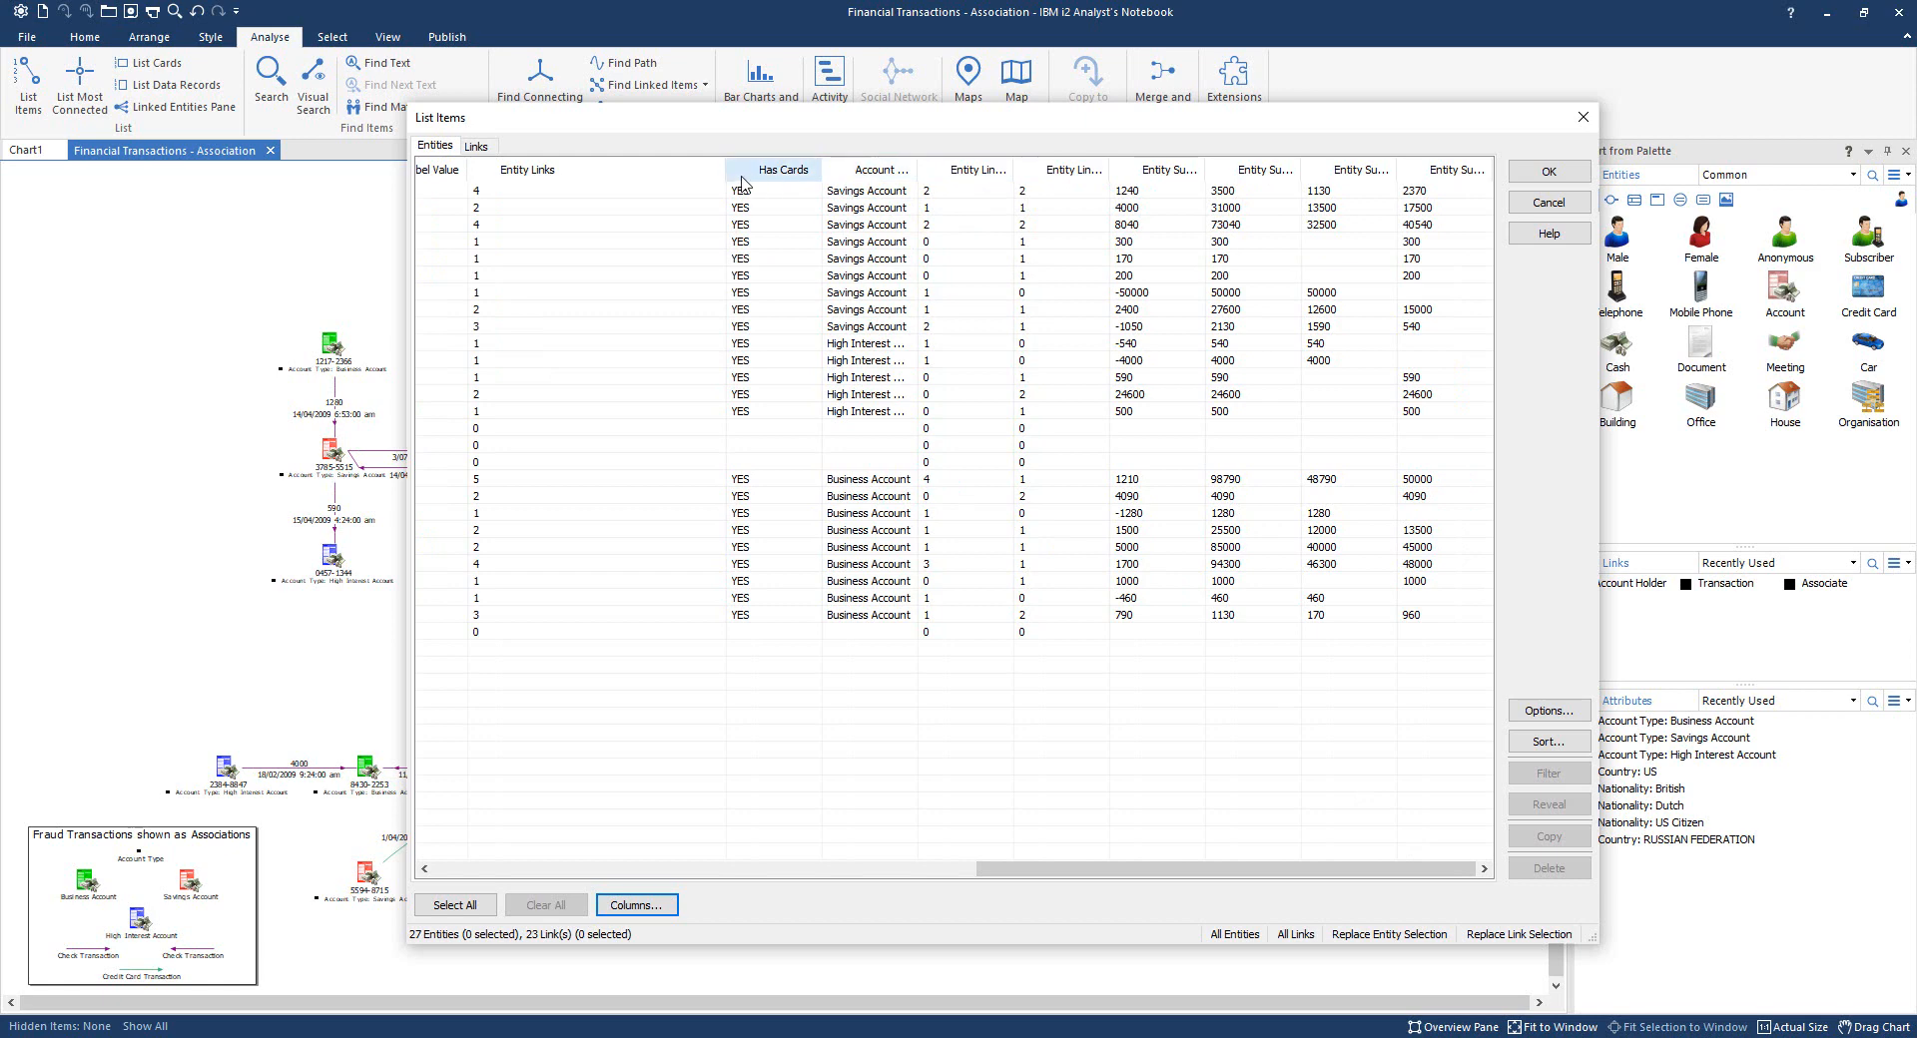
{"action": "left_click_drag", "start_coordinate": [723, 170], "coordinate": [625, 170]}
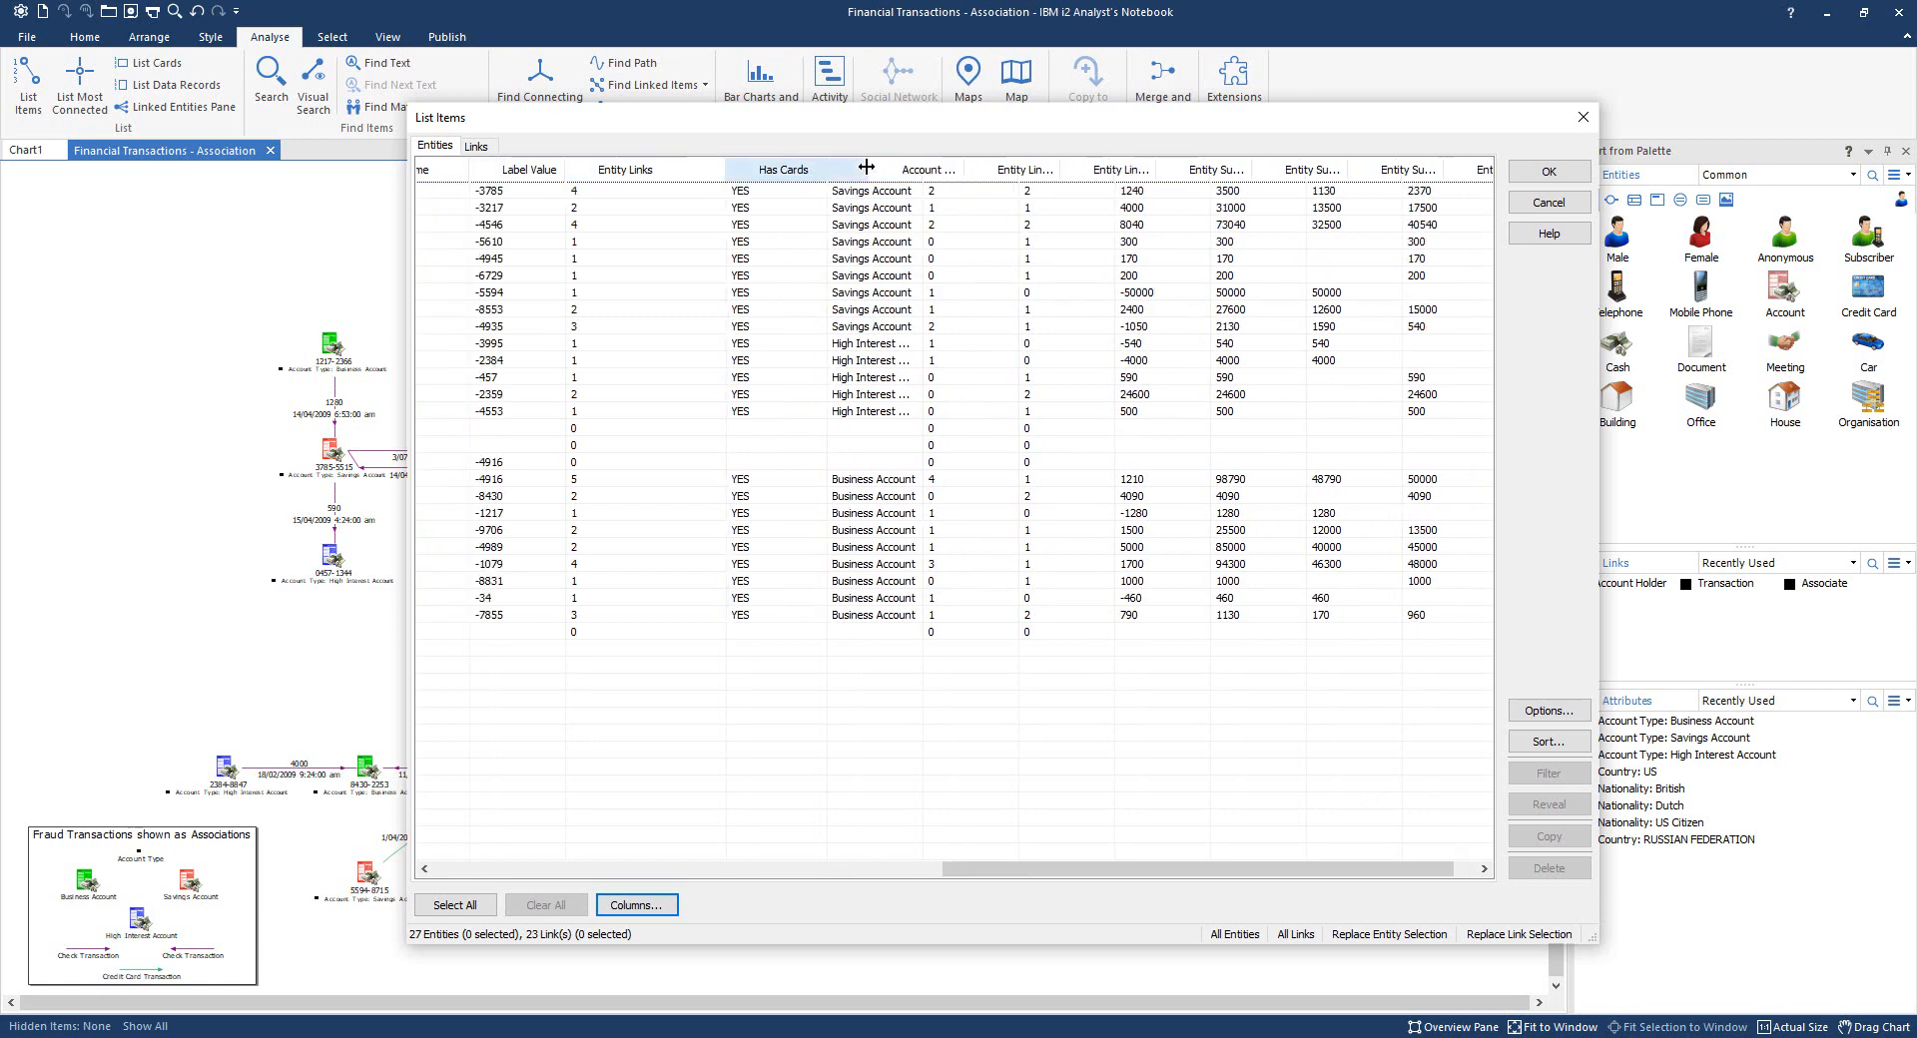
{"action": "left_click_drag", "start_coordinate": [822, 170], "coordinate": [1138, 170]}
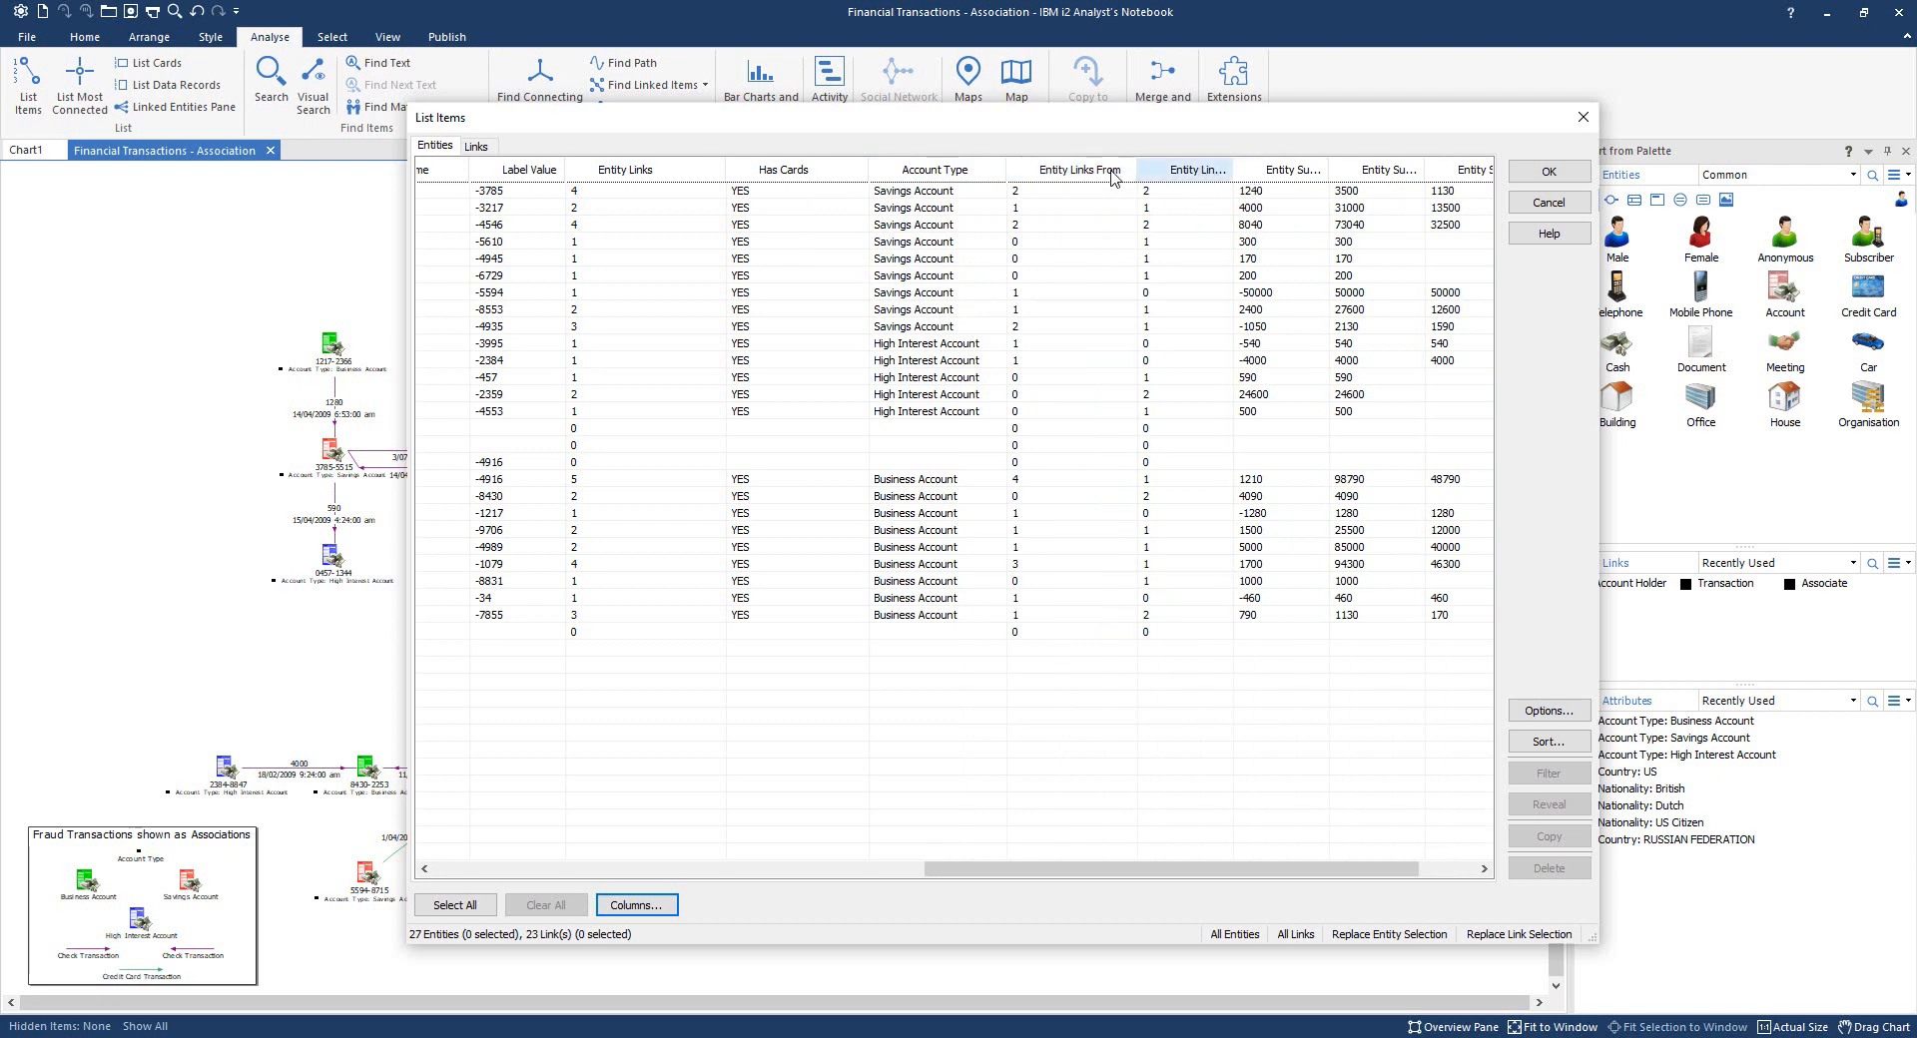
- Line up Account Type, Entity Links, Entity Links From and To, then widen Entity Sum Link Flow
{"action": "left_click_drag", "start_coordinate": [965, 172], "coordinate": [604, 182]}
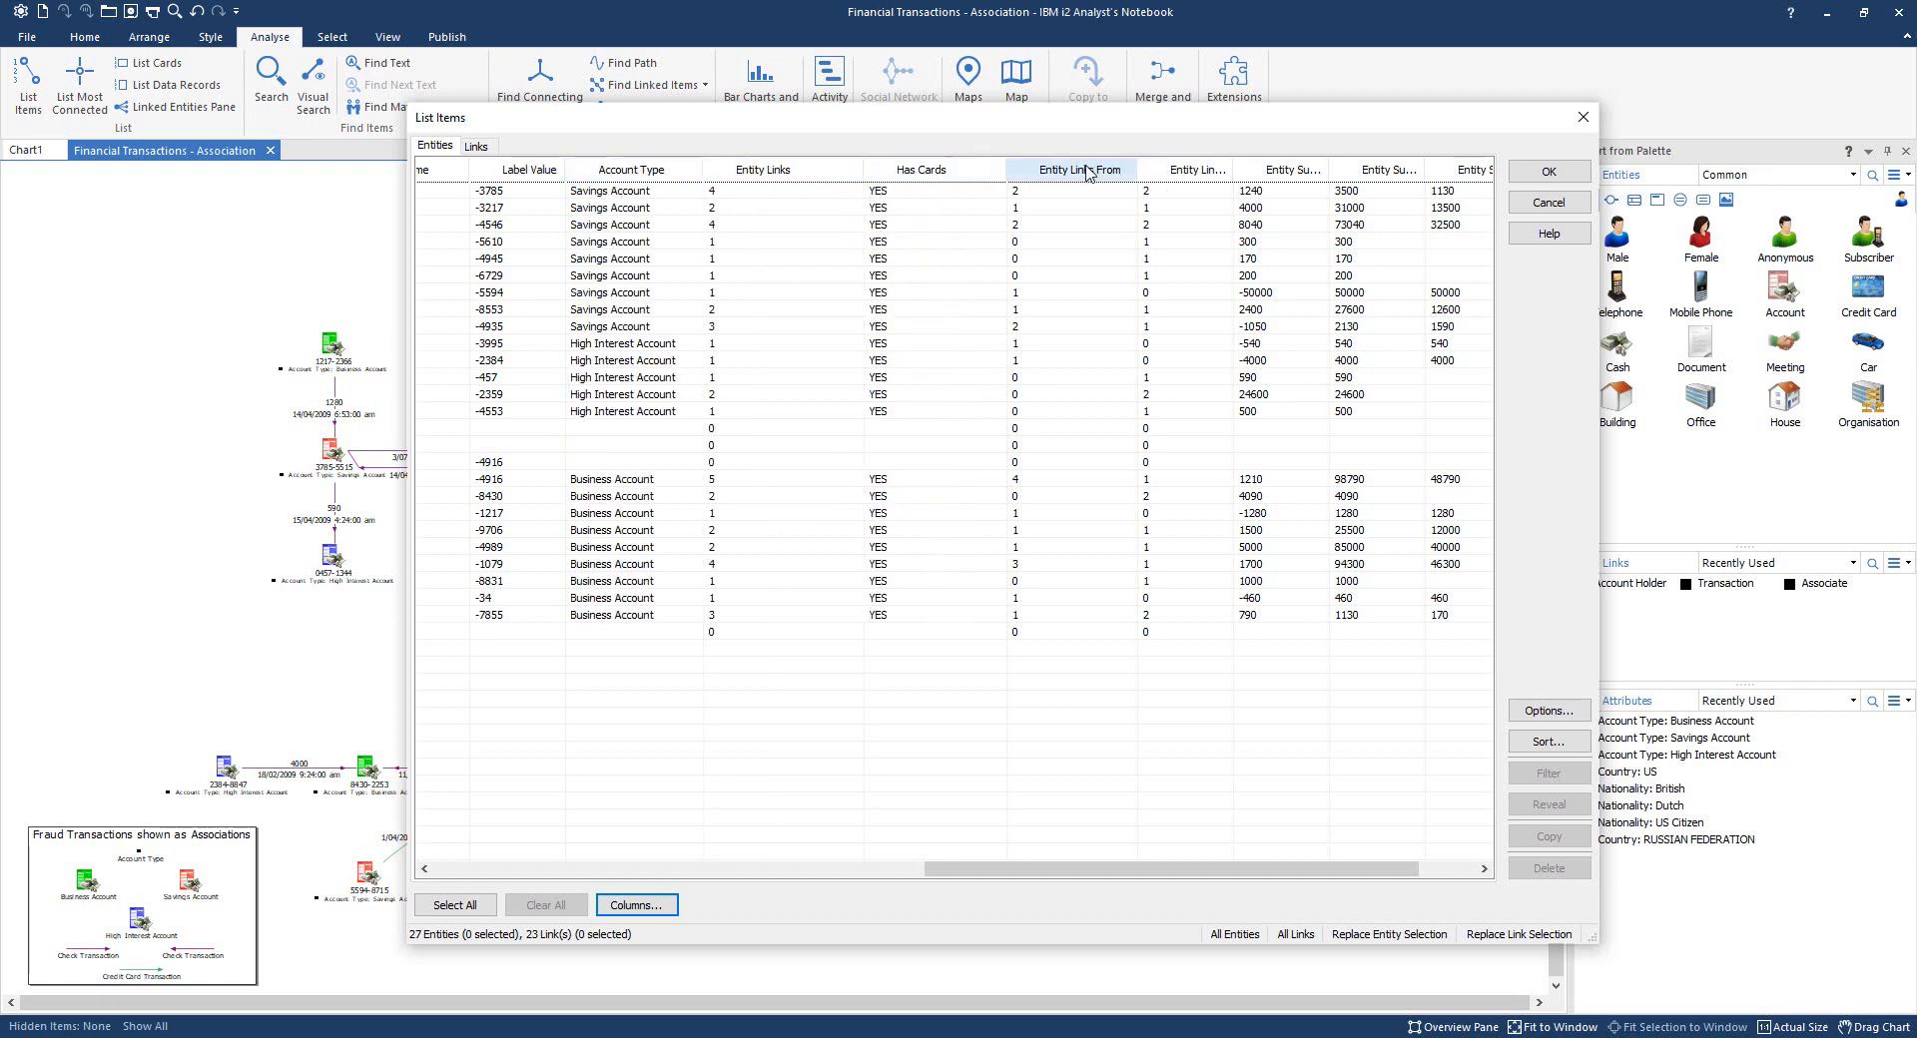
{"action": "left_click_drag", "start_coordinate": [1094, 175], "coordinate": [889, 185]}
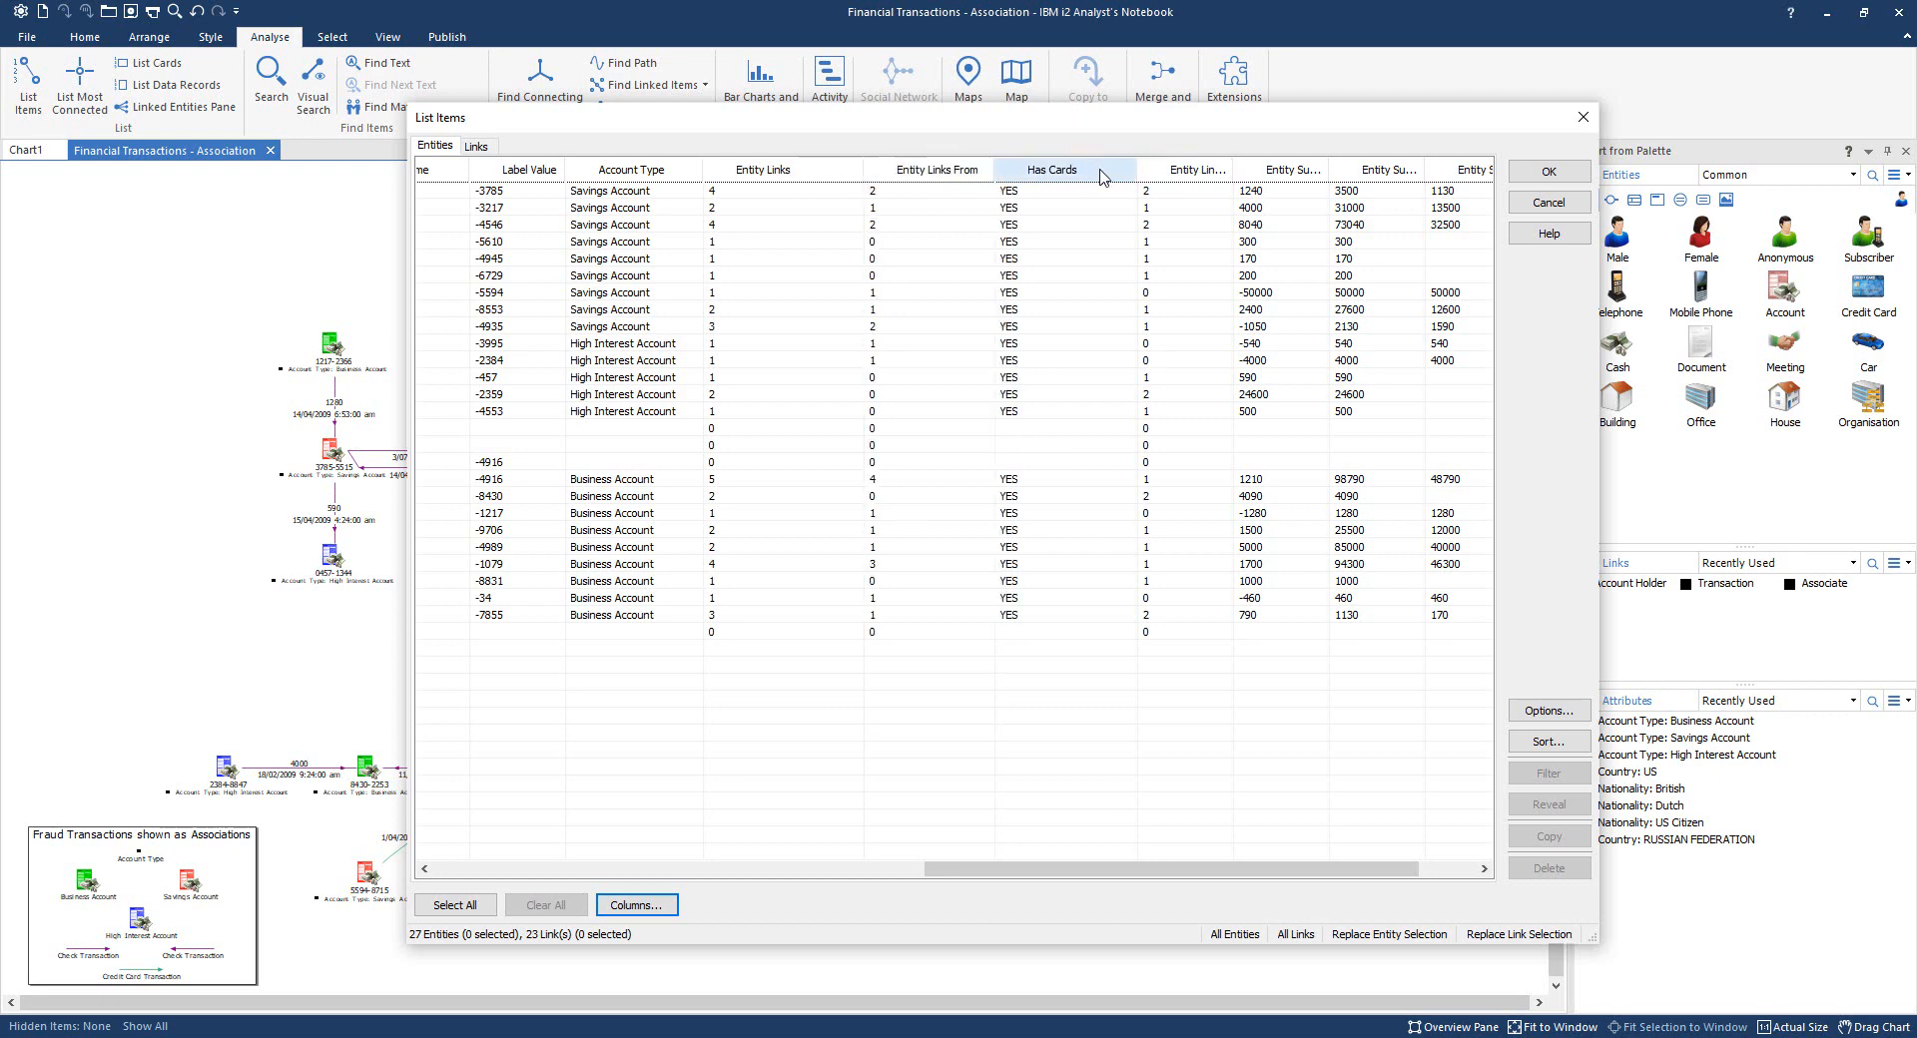
{"action": "left_click_drag", "start_coordinate": [1183, 176], "coordinate": [992, 177]}
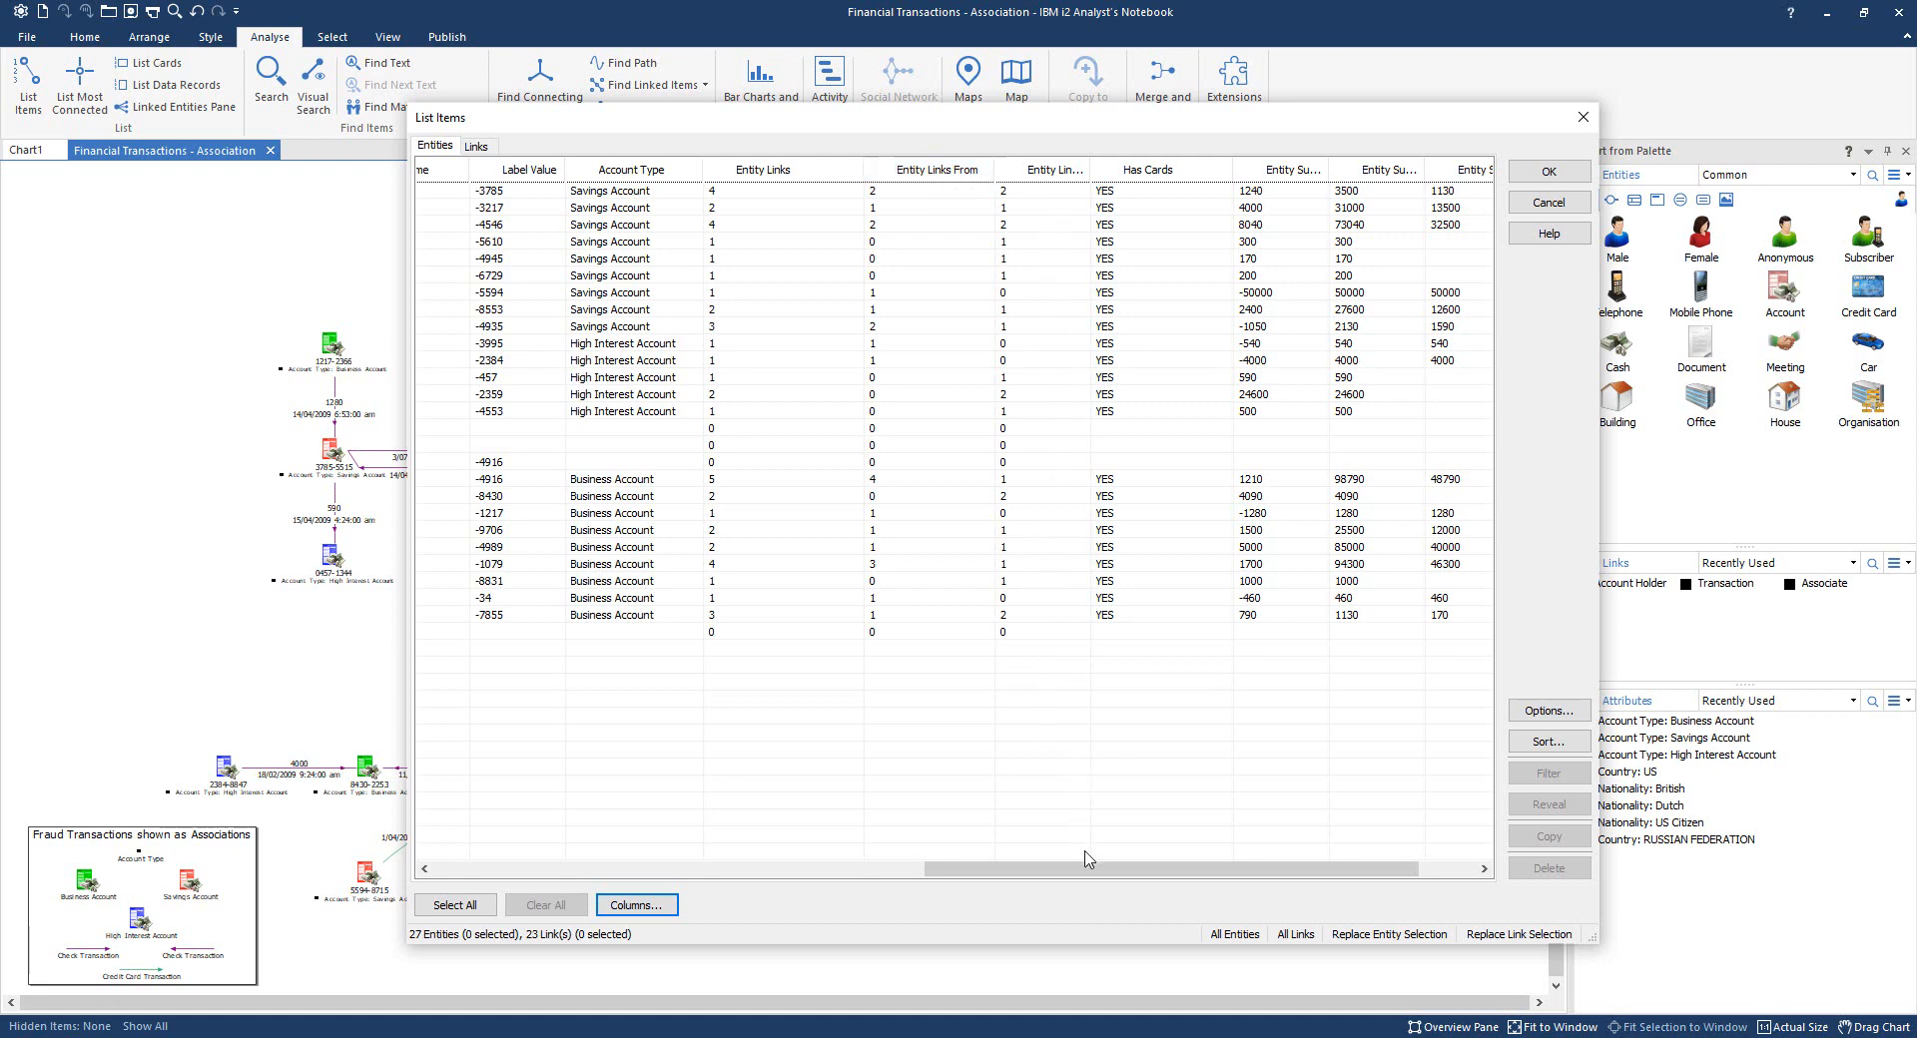
{"action": "left_click_drag", "start_coordinate": [1087, 868], "coordinate": [1283, 876]}
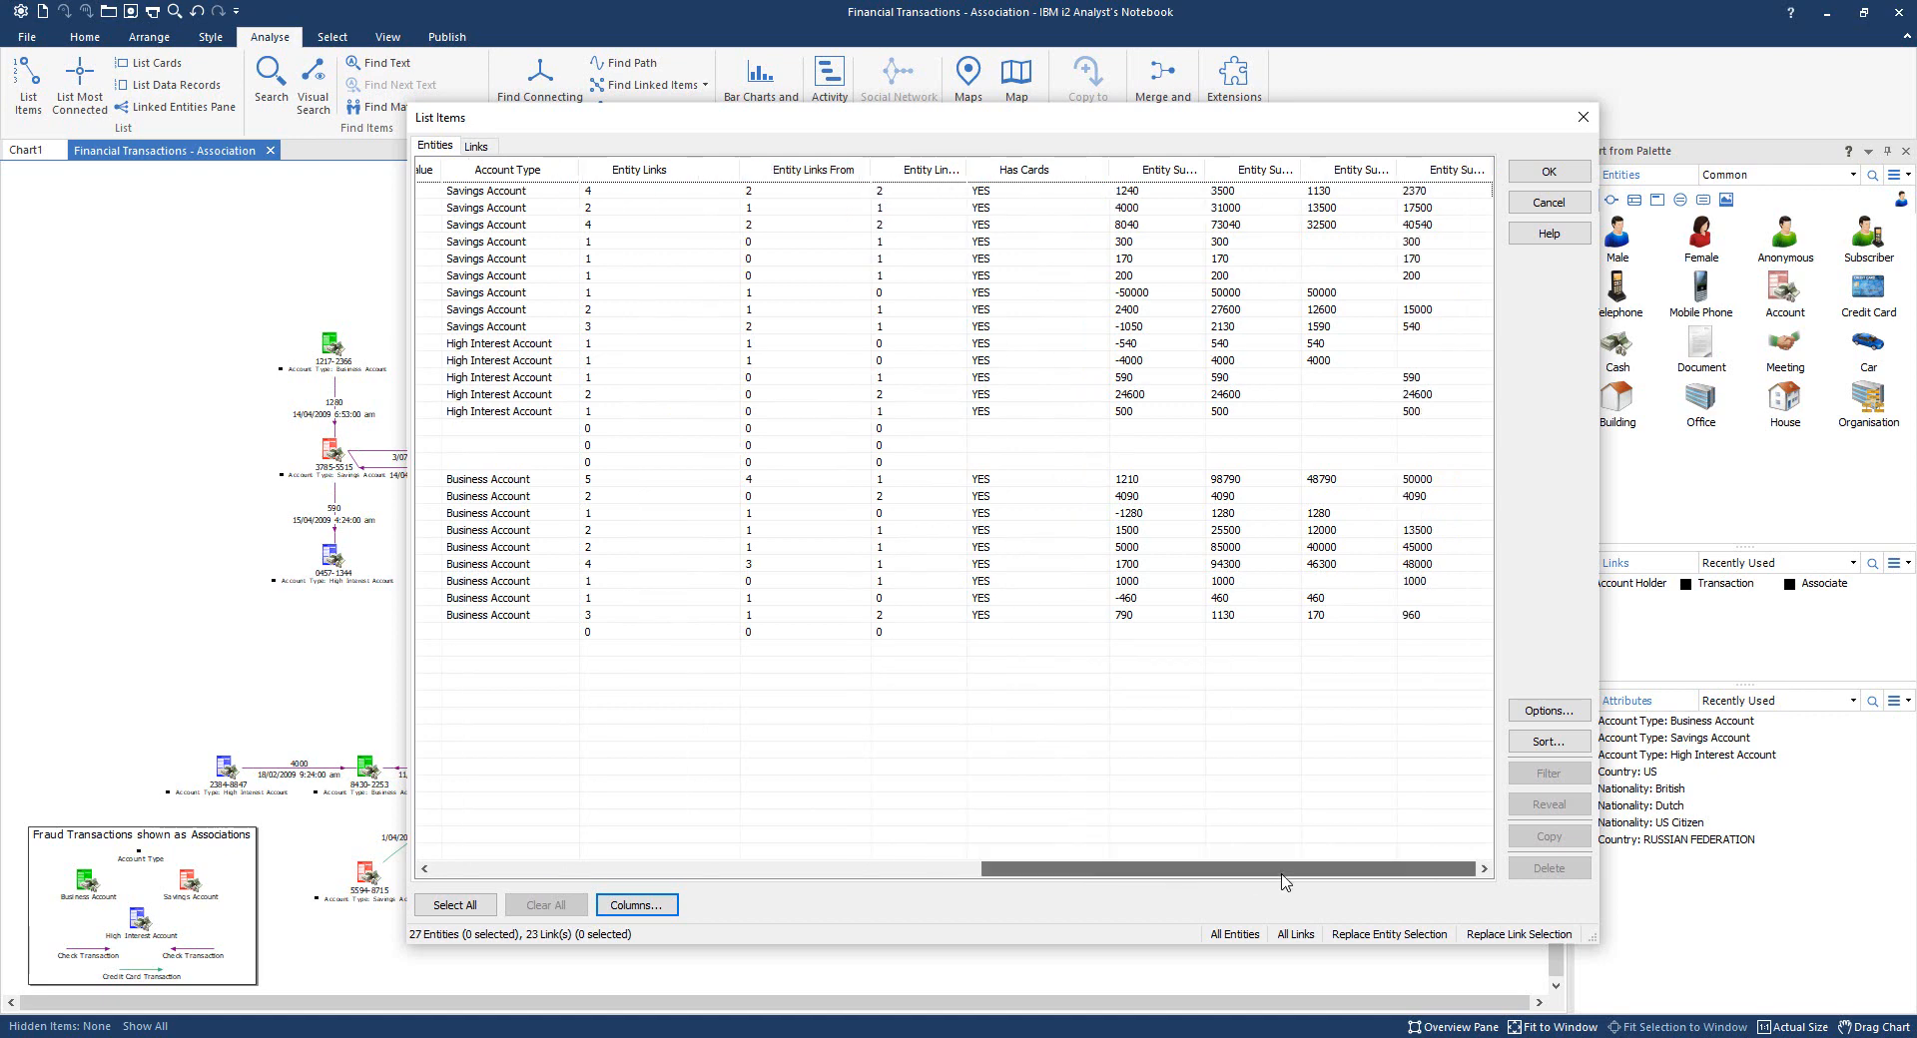
{"action": "left_click_drag", "start_coordinate": [1206, 170], "coordinate": [1417, 169]}
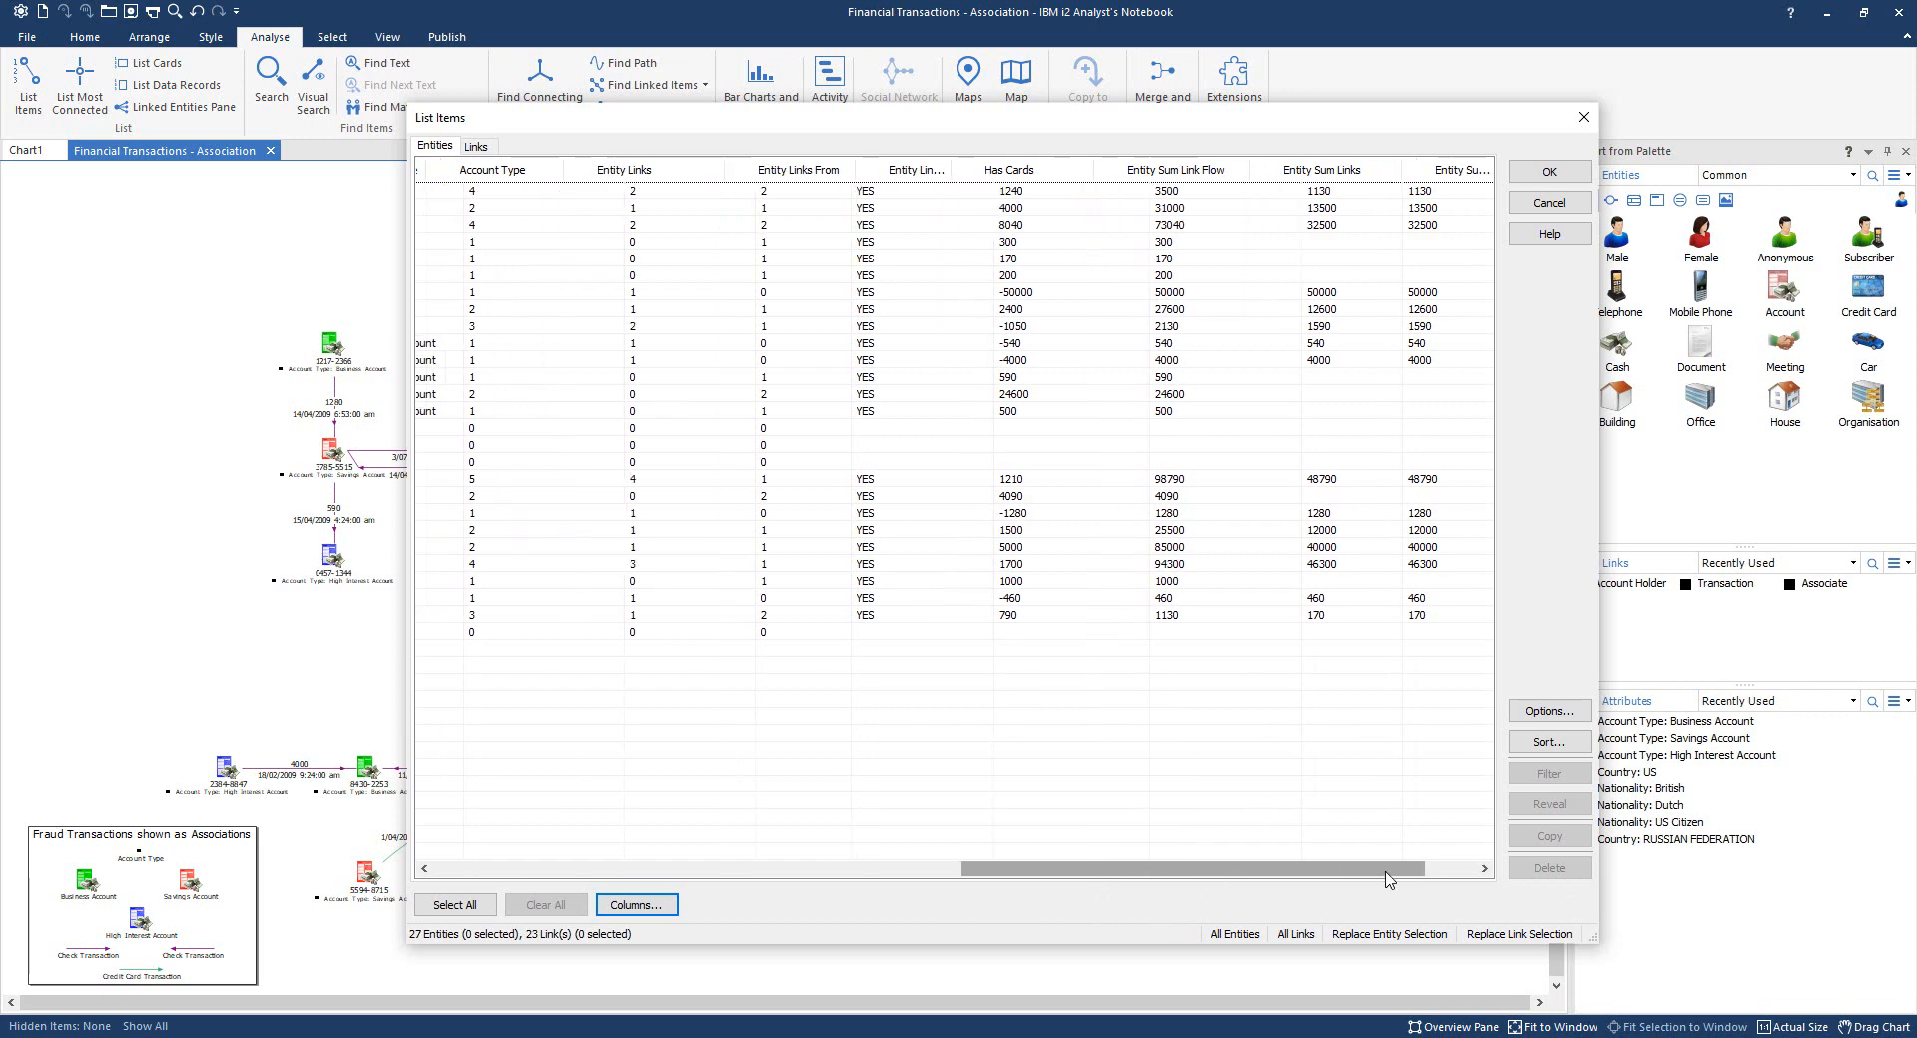
{"action": "left_click_drag", "start_coordinate": [1386, 878], "coordinate": [1439, 884]}
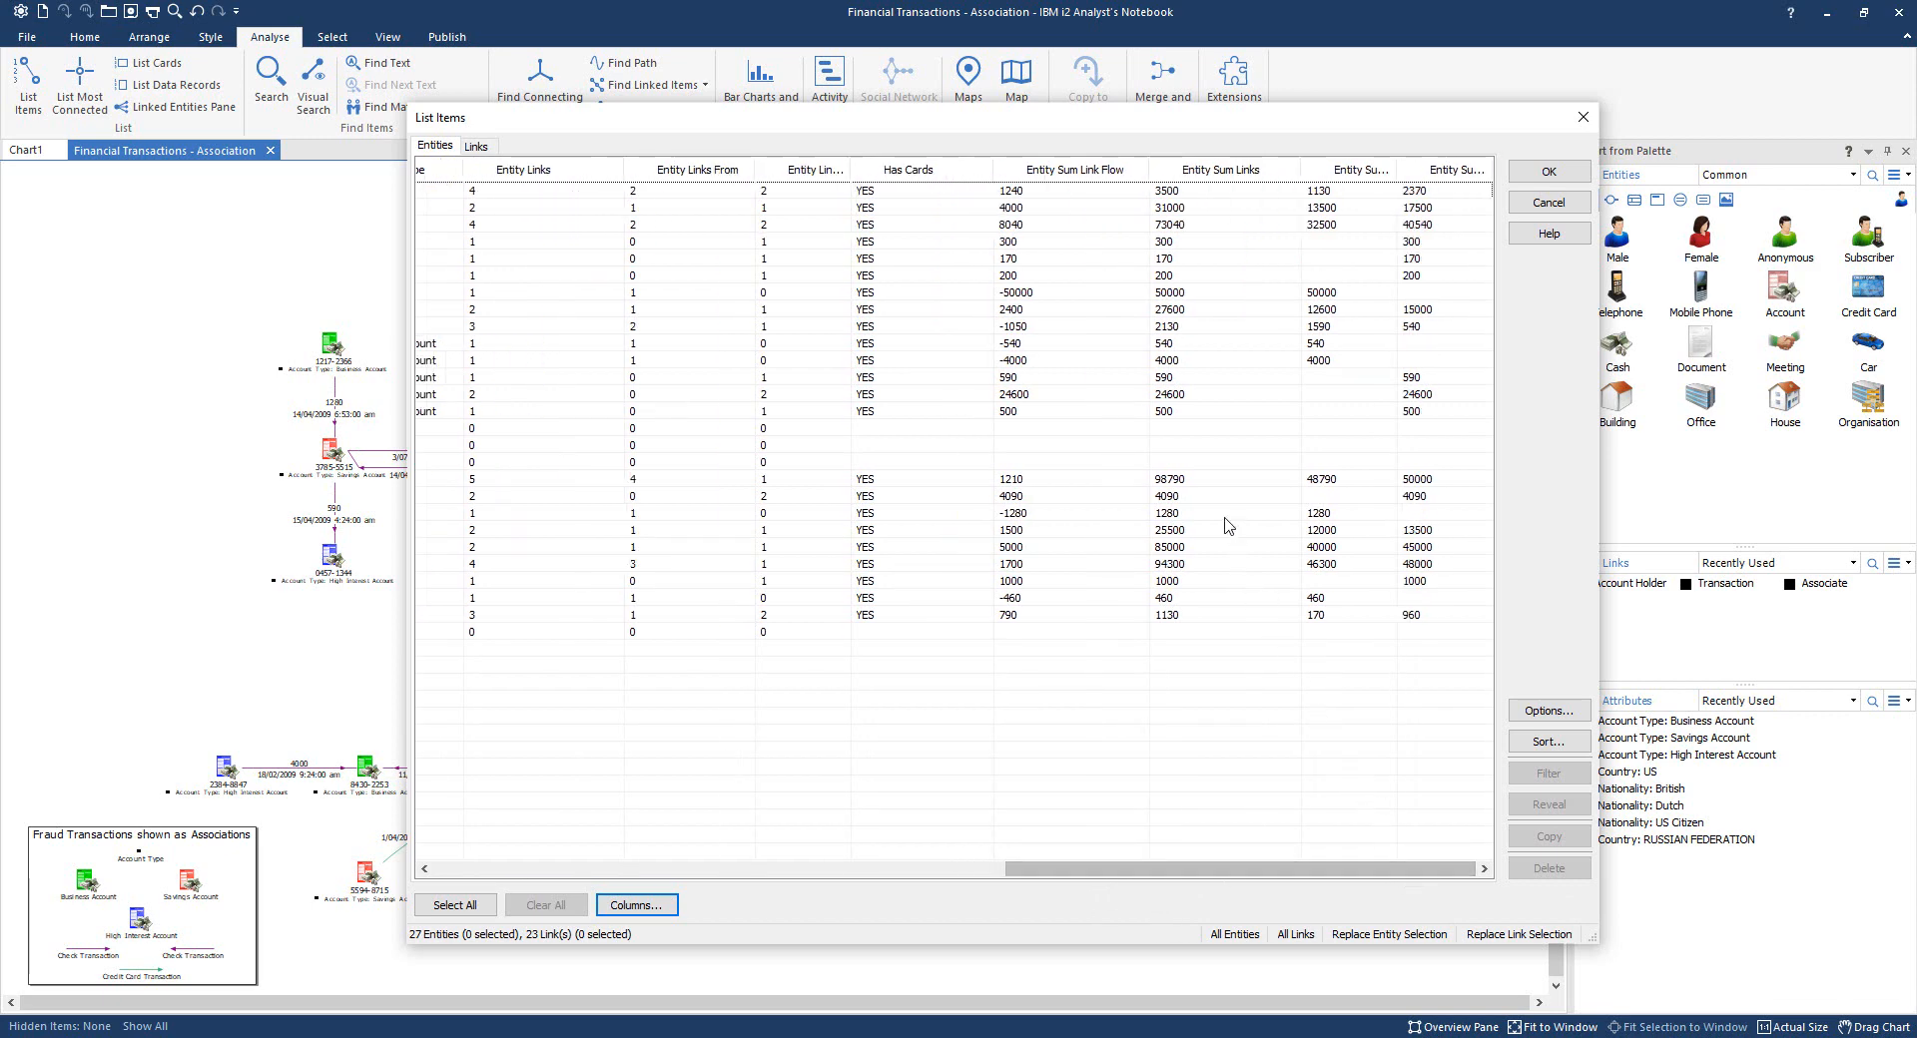
- Sort entities by Entity Sum Links descending, select the top account (98790), and close the list
{"action": "left_click", "coordinate": [1217, 172]}
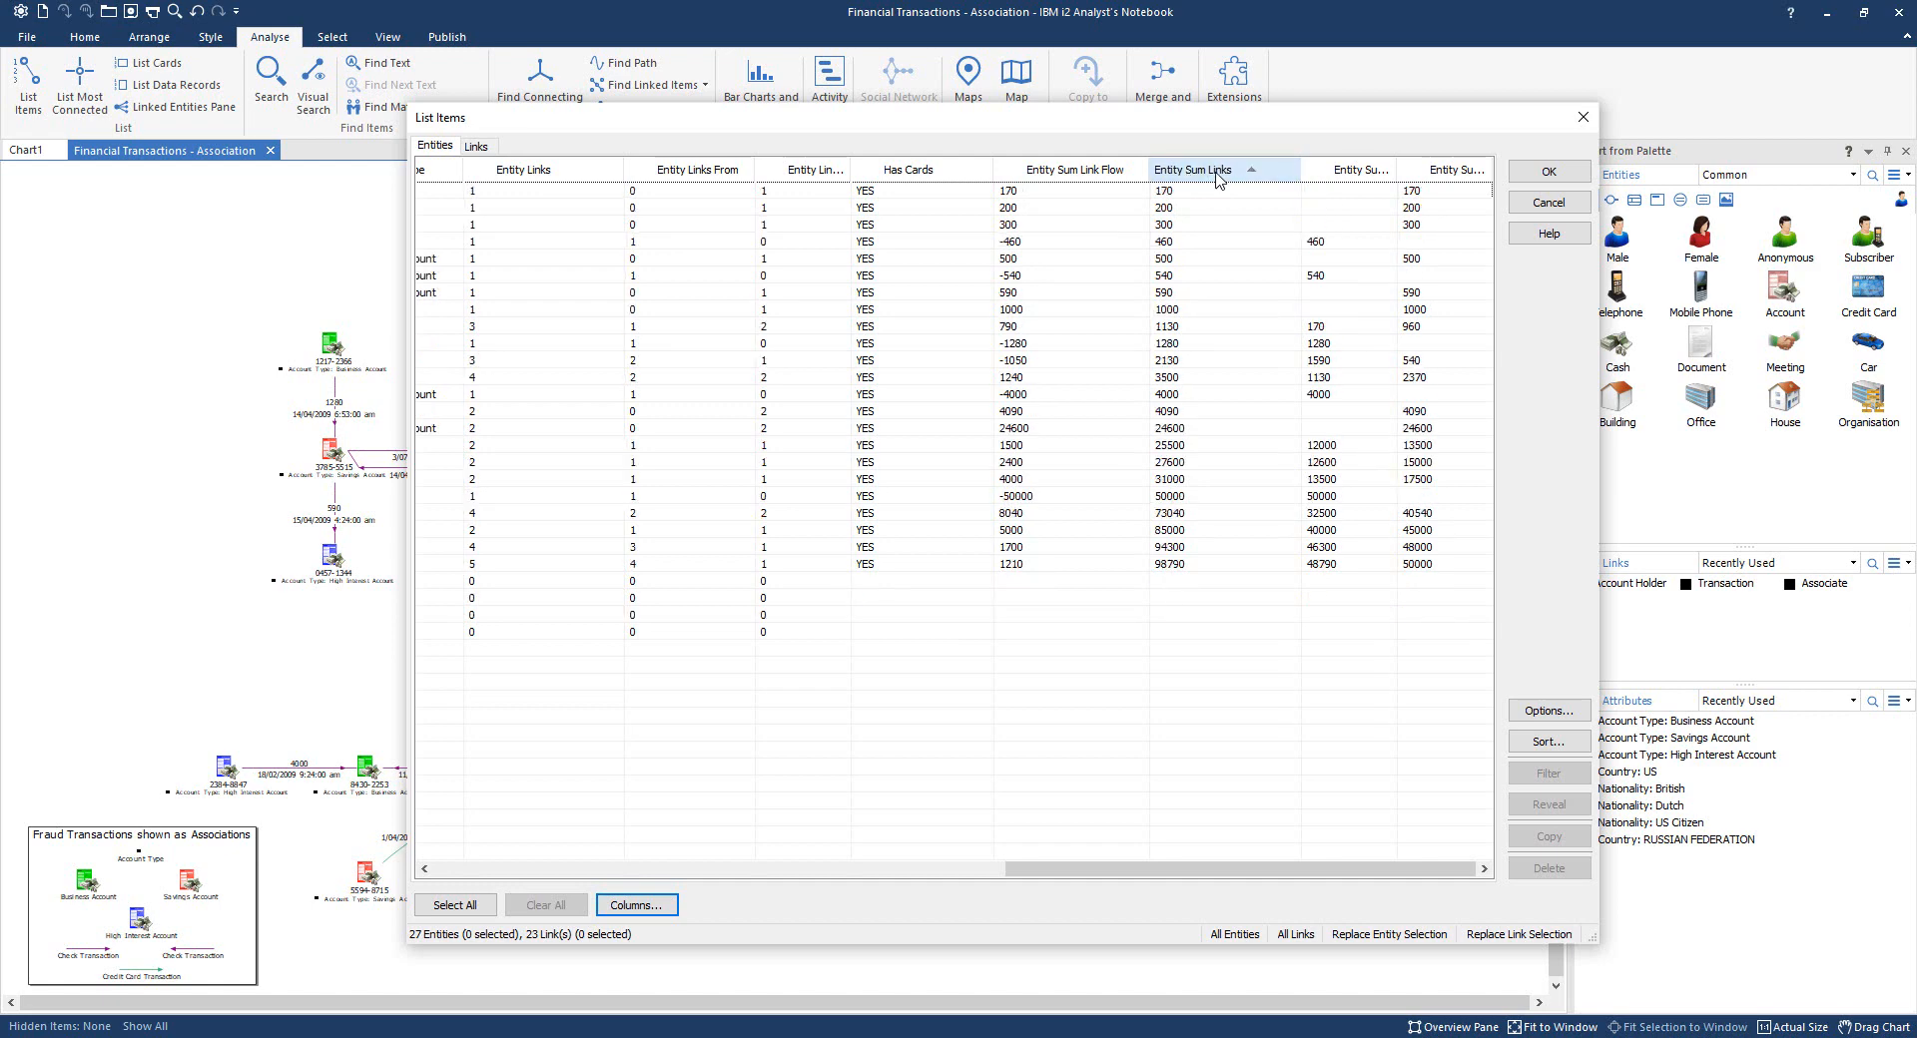
{"action": "left_click", "coordinate": [1217, 174]}
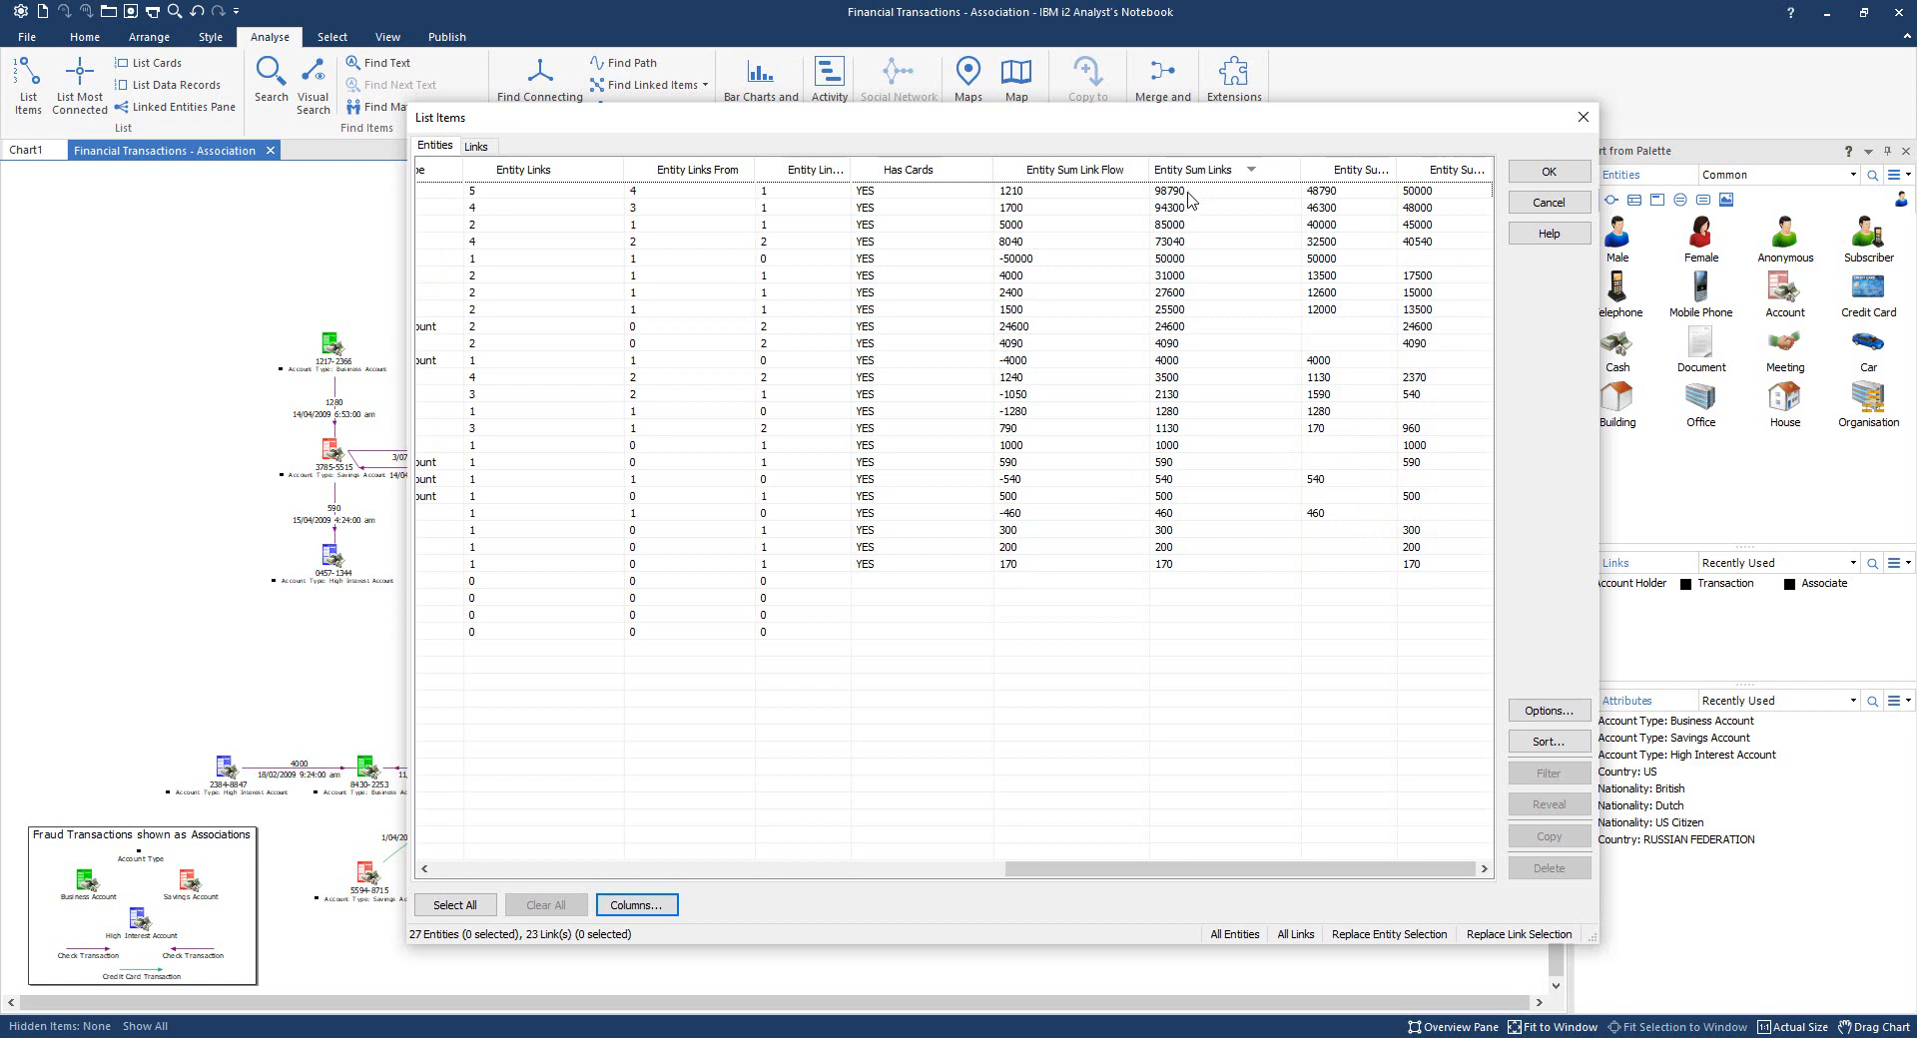
{"action": "left_click", "coordinate": [1188, 194]}
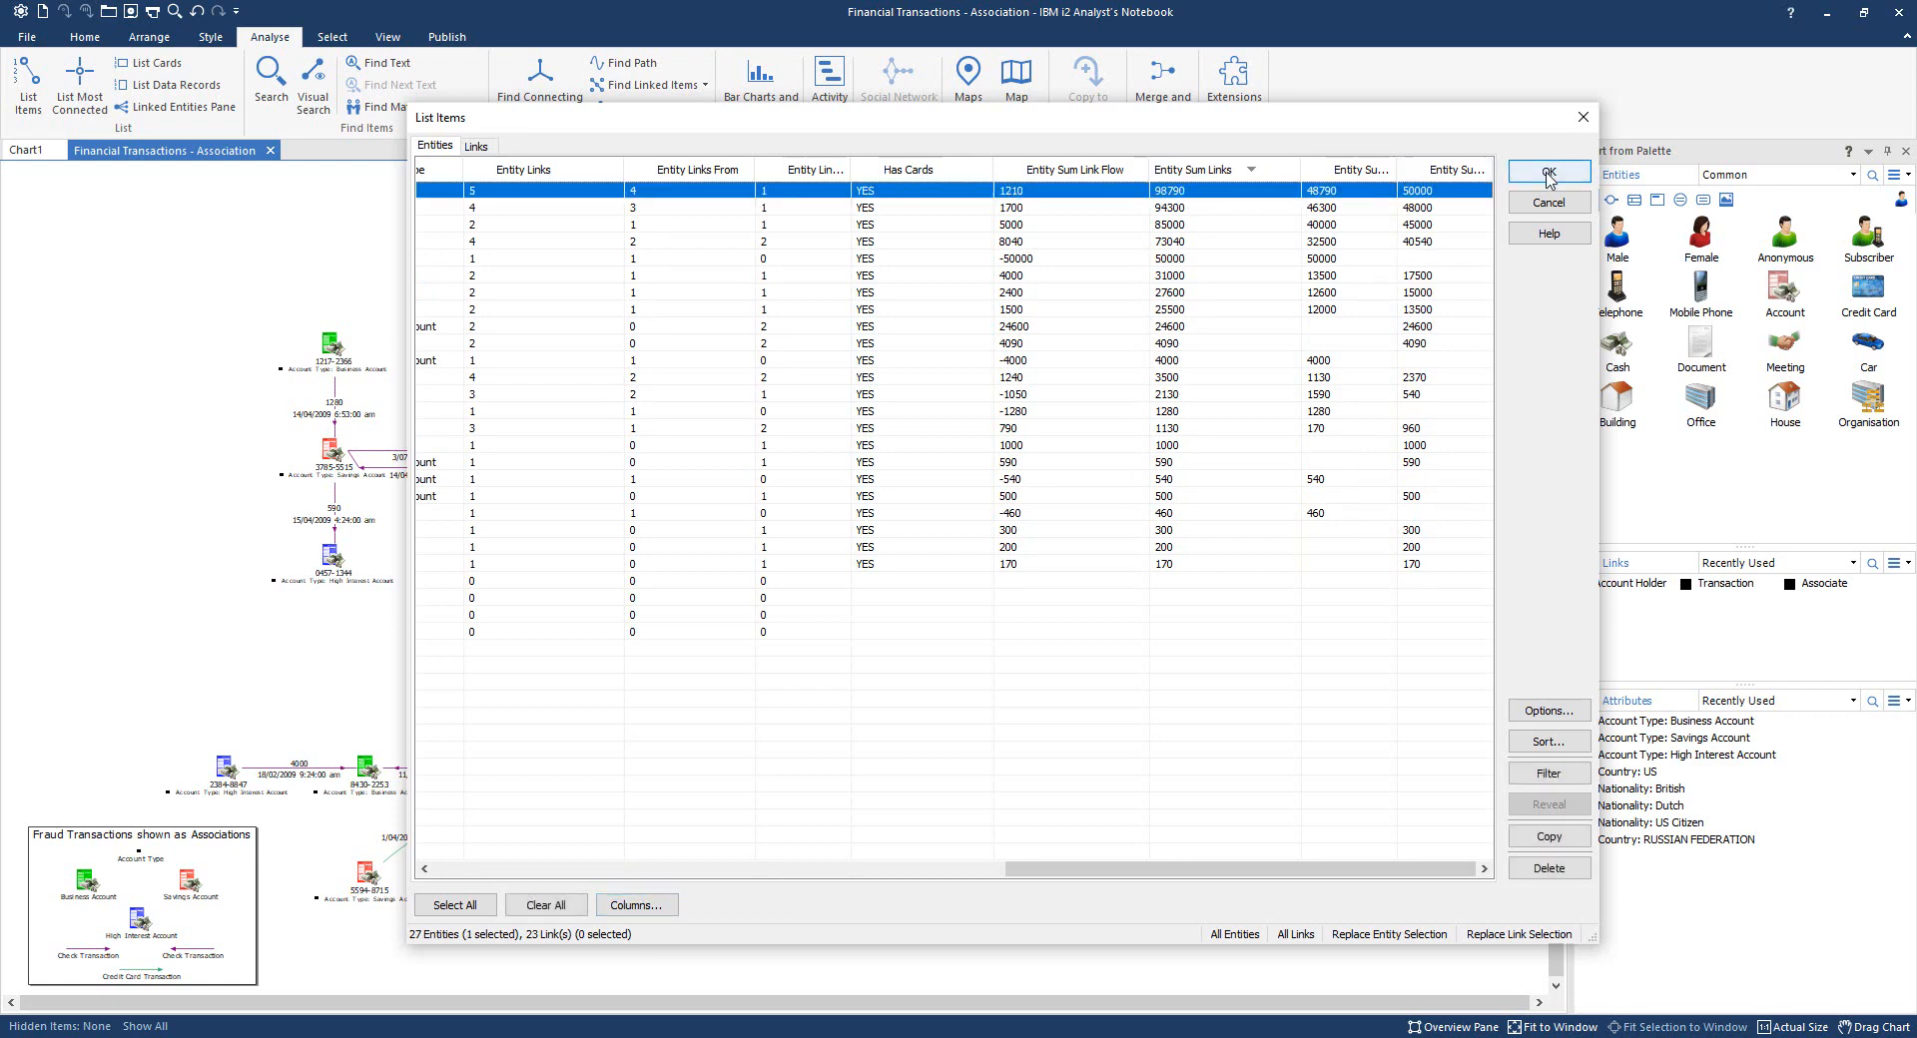
{"action": "left_click", "coordinate": [1549, 175]}
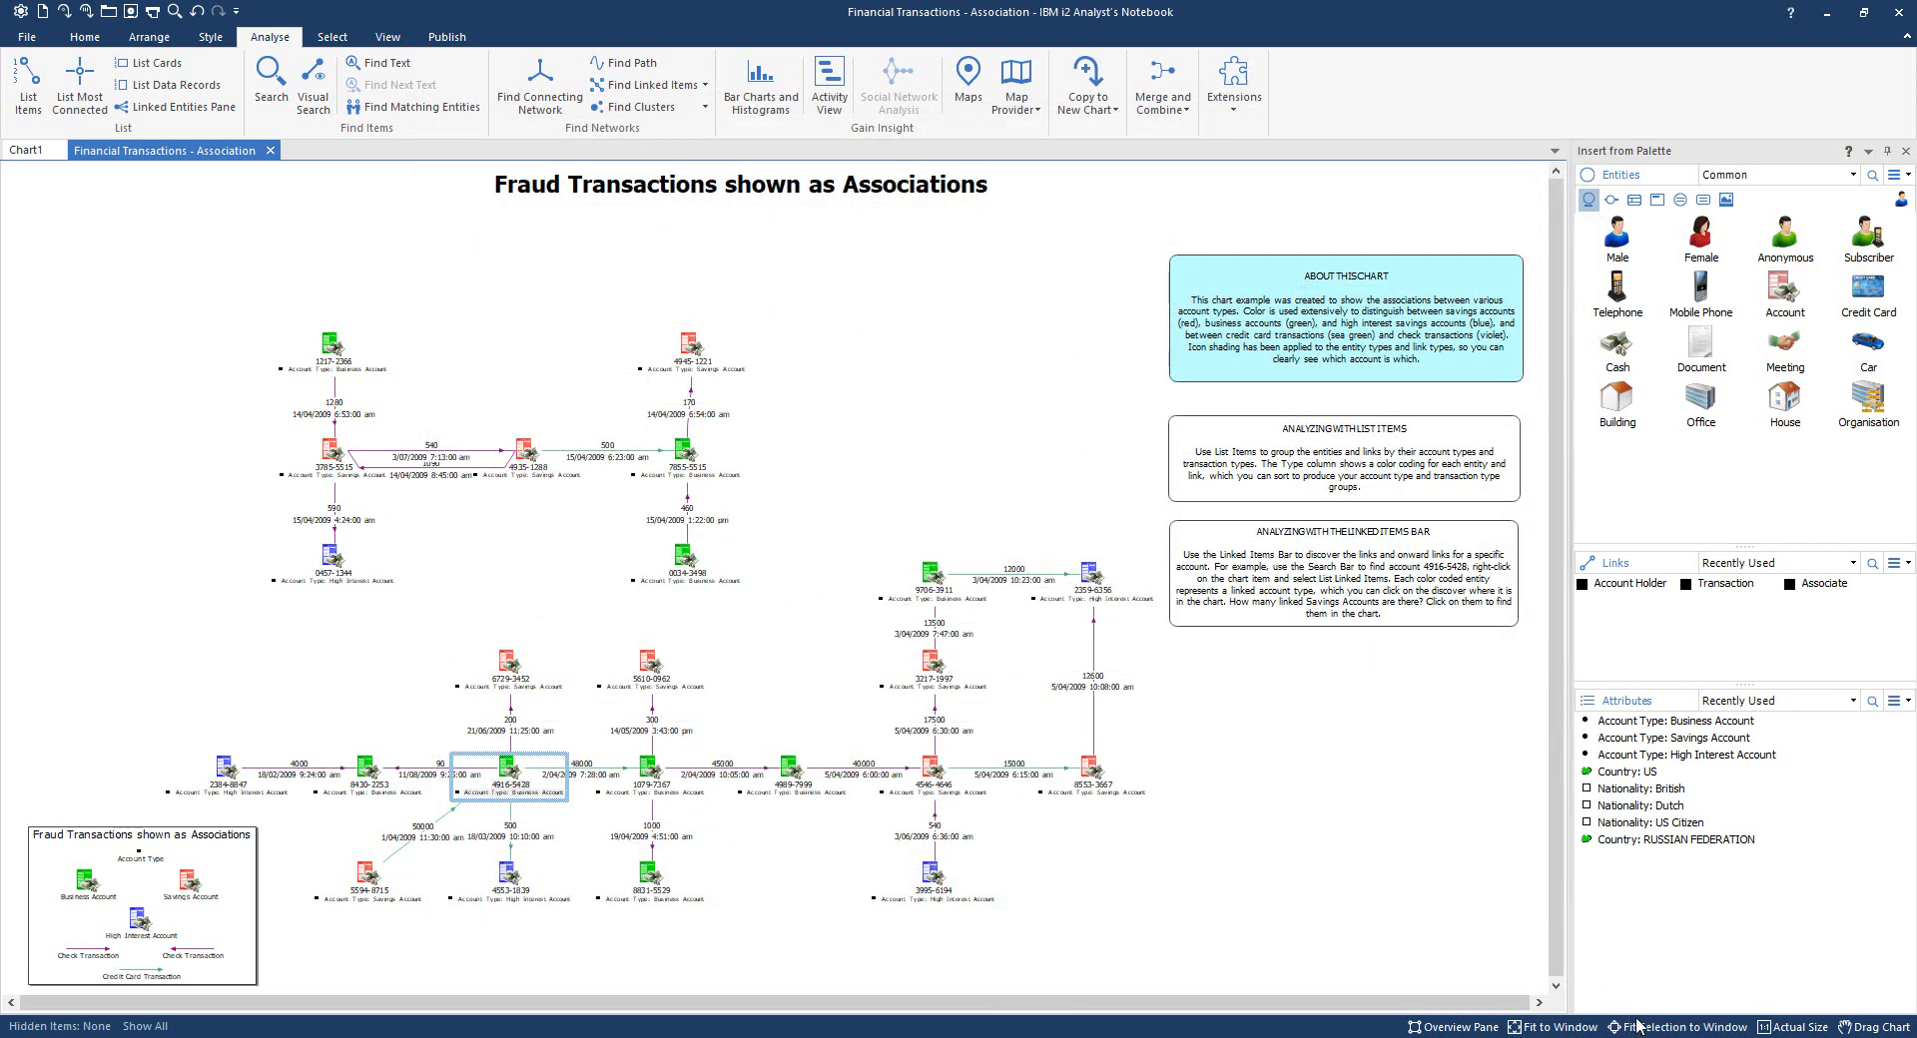
{"action": "left_click", "coordinate": [1647, 1028]}
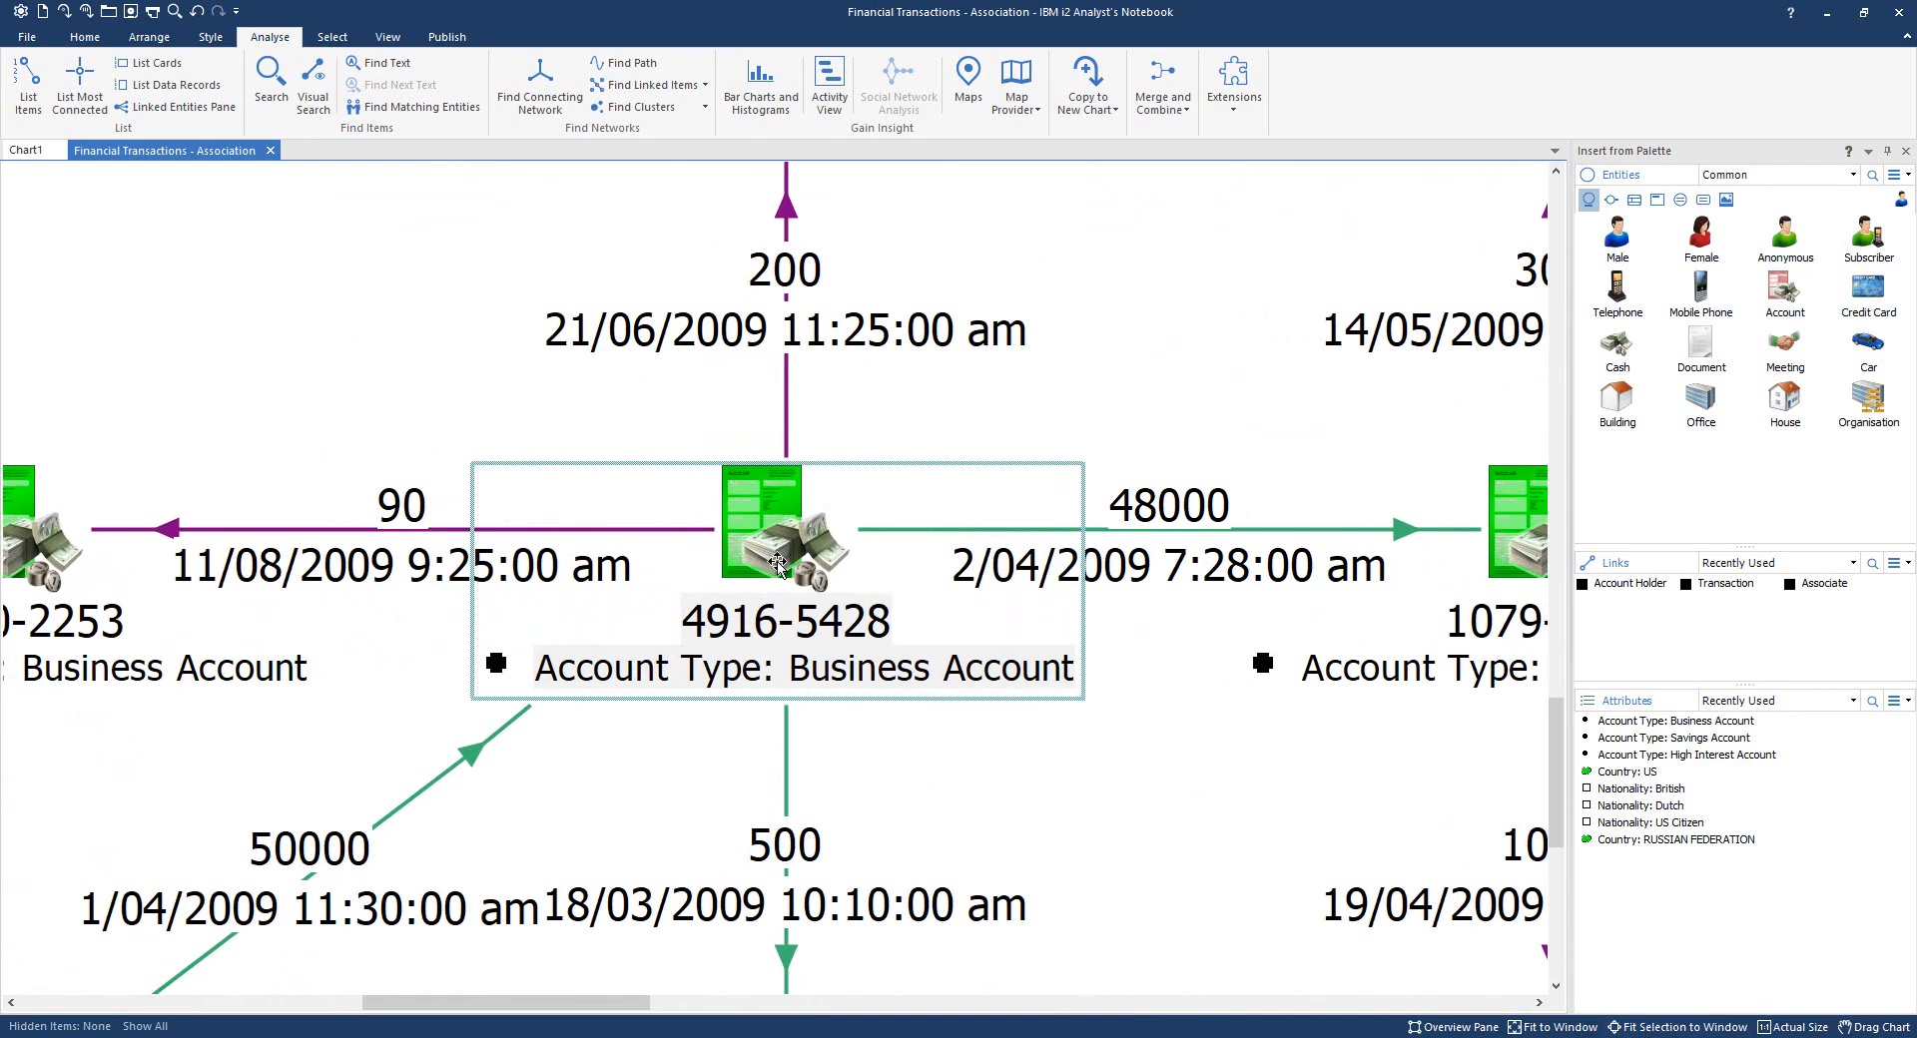
{"action": "mouse_move", "coordinate": [772, 563]}
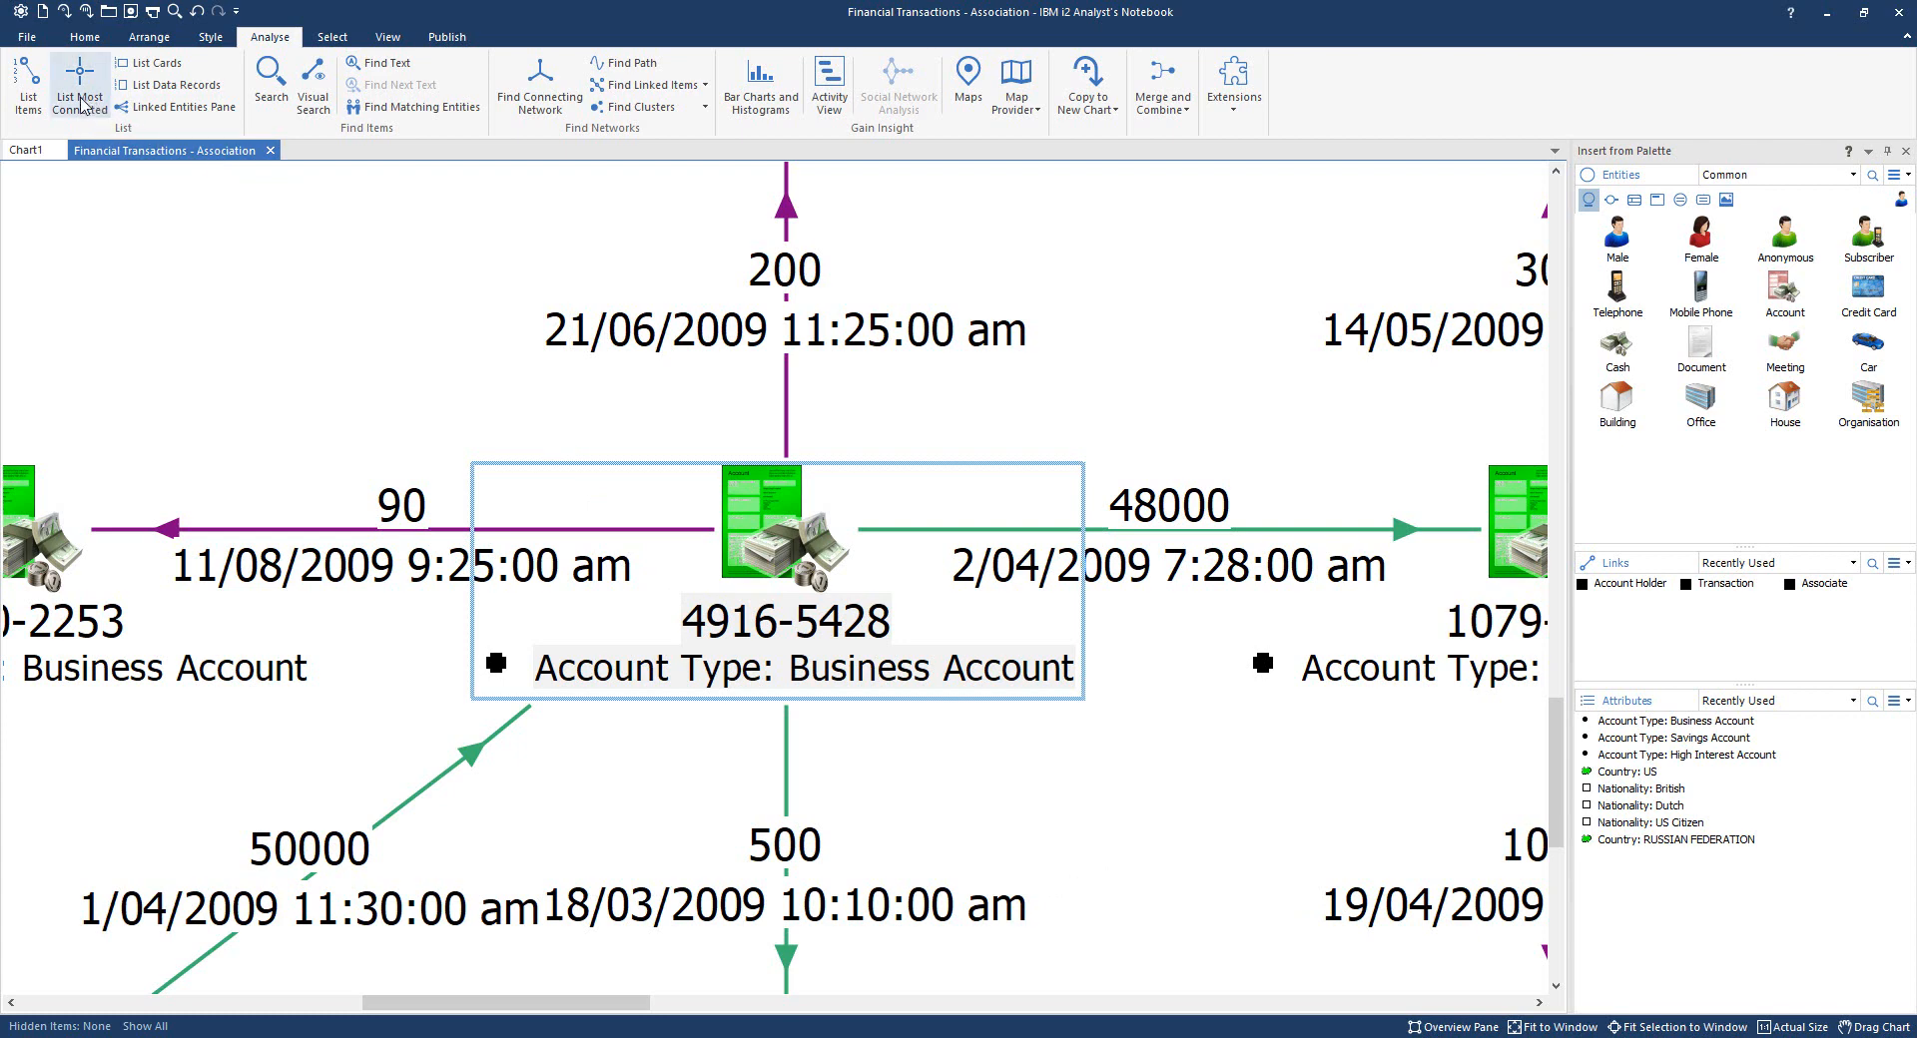
- Reopen List Items, scroll across its columns, and check the Links list before returning to Entities
{"action": "left_click", "coordinate": [35, 85]}
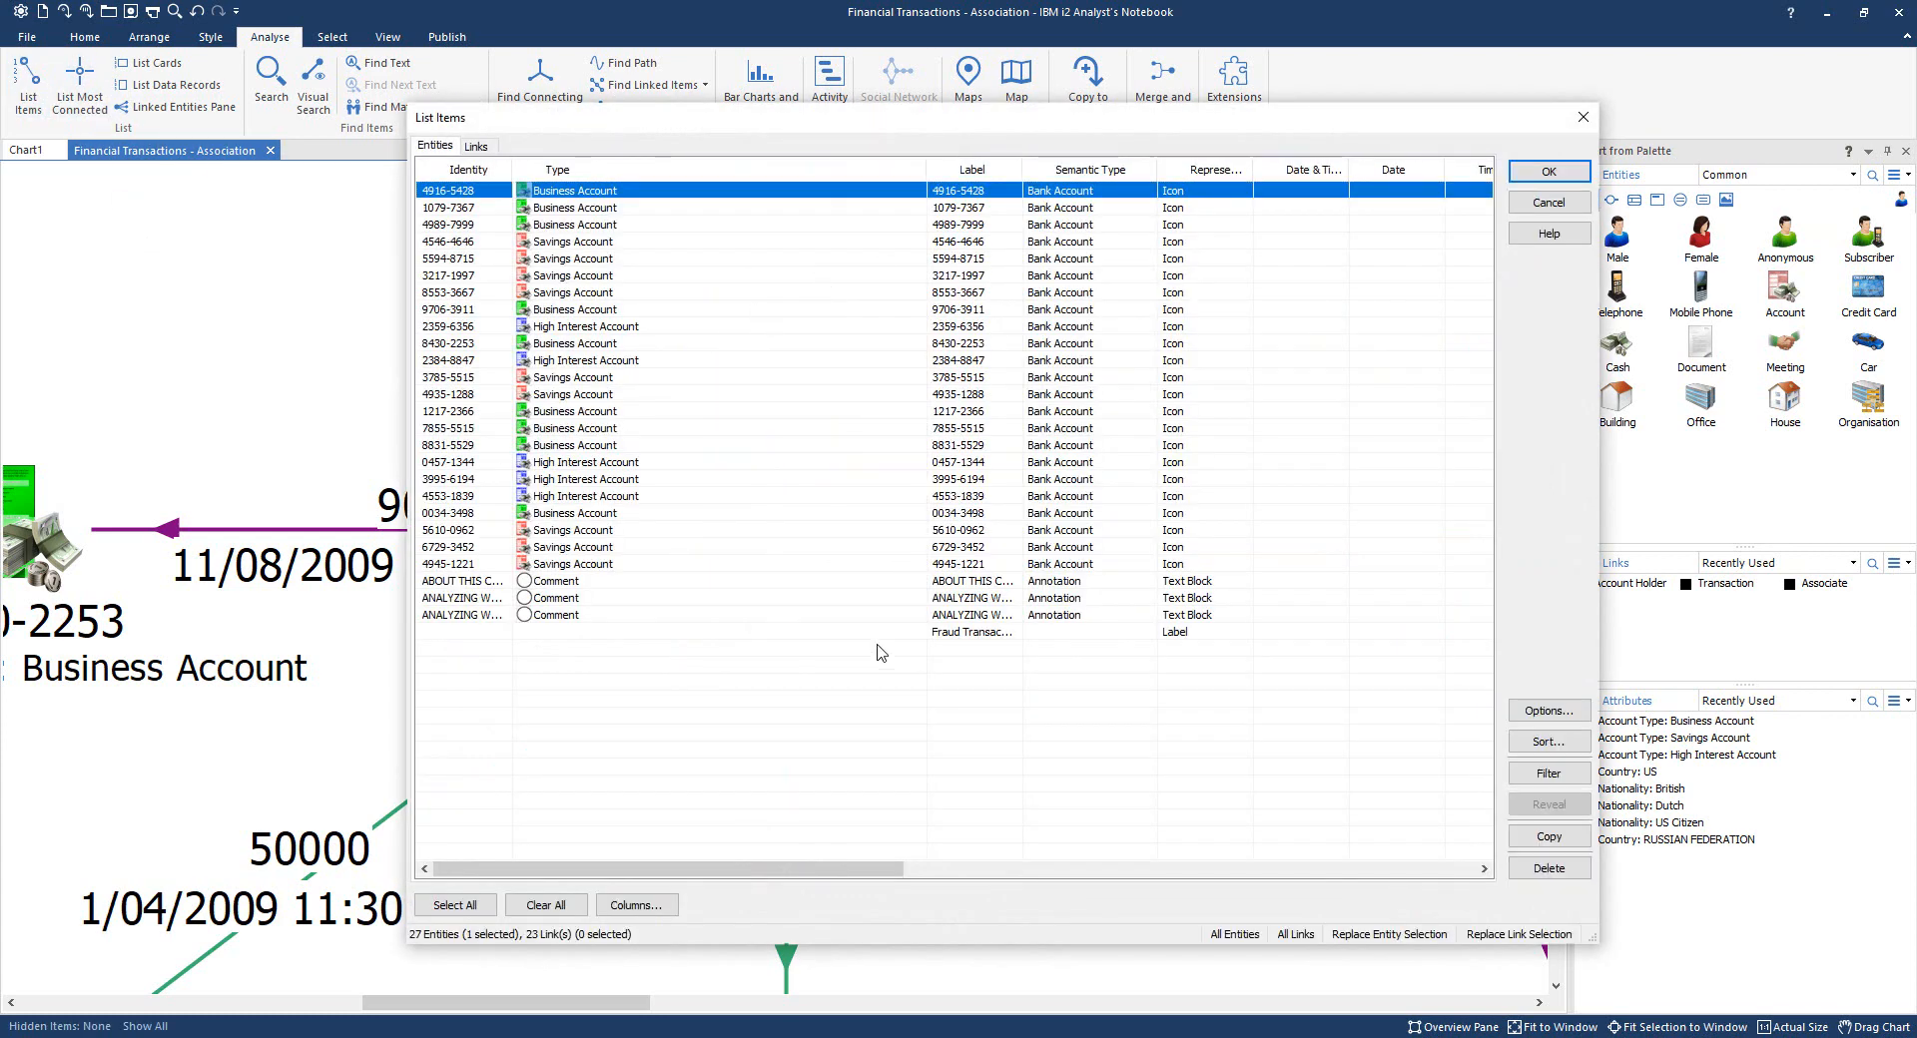
{"action": "left_click_drag", "start_coordinate": [804, 869], "coordinate": [1487, 876]}
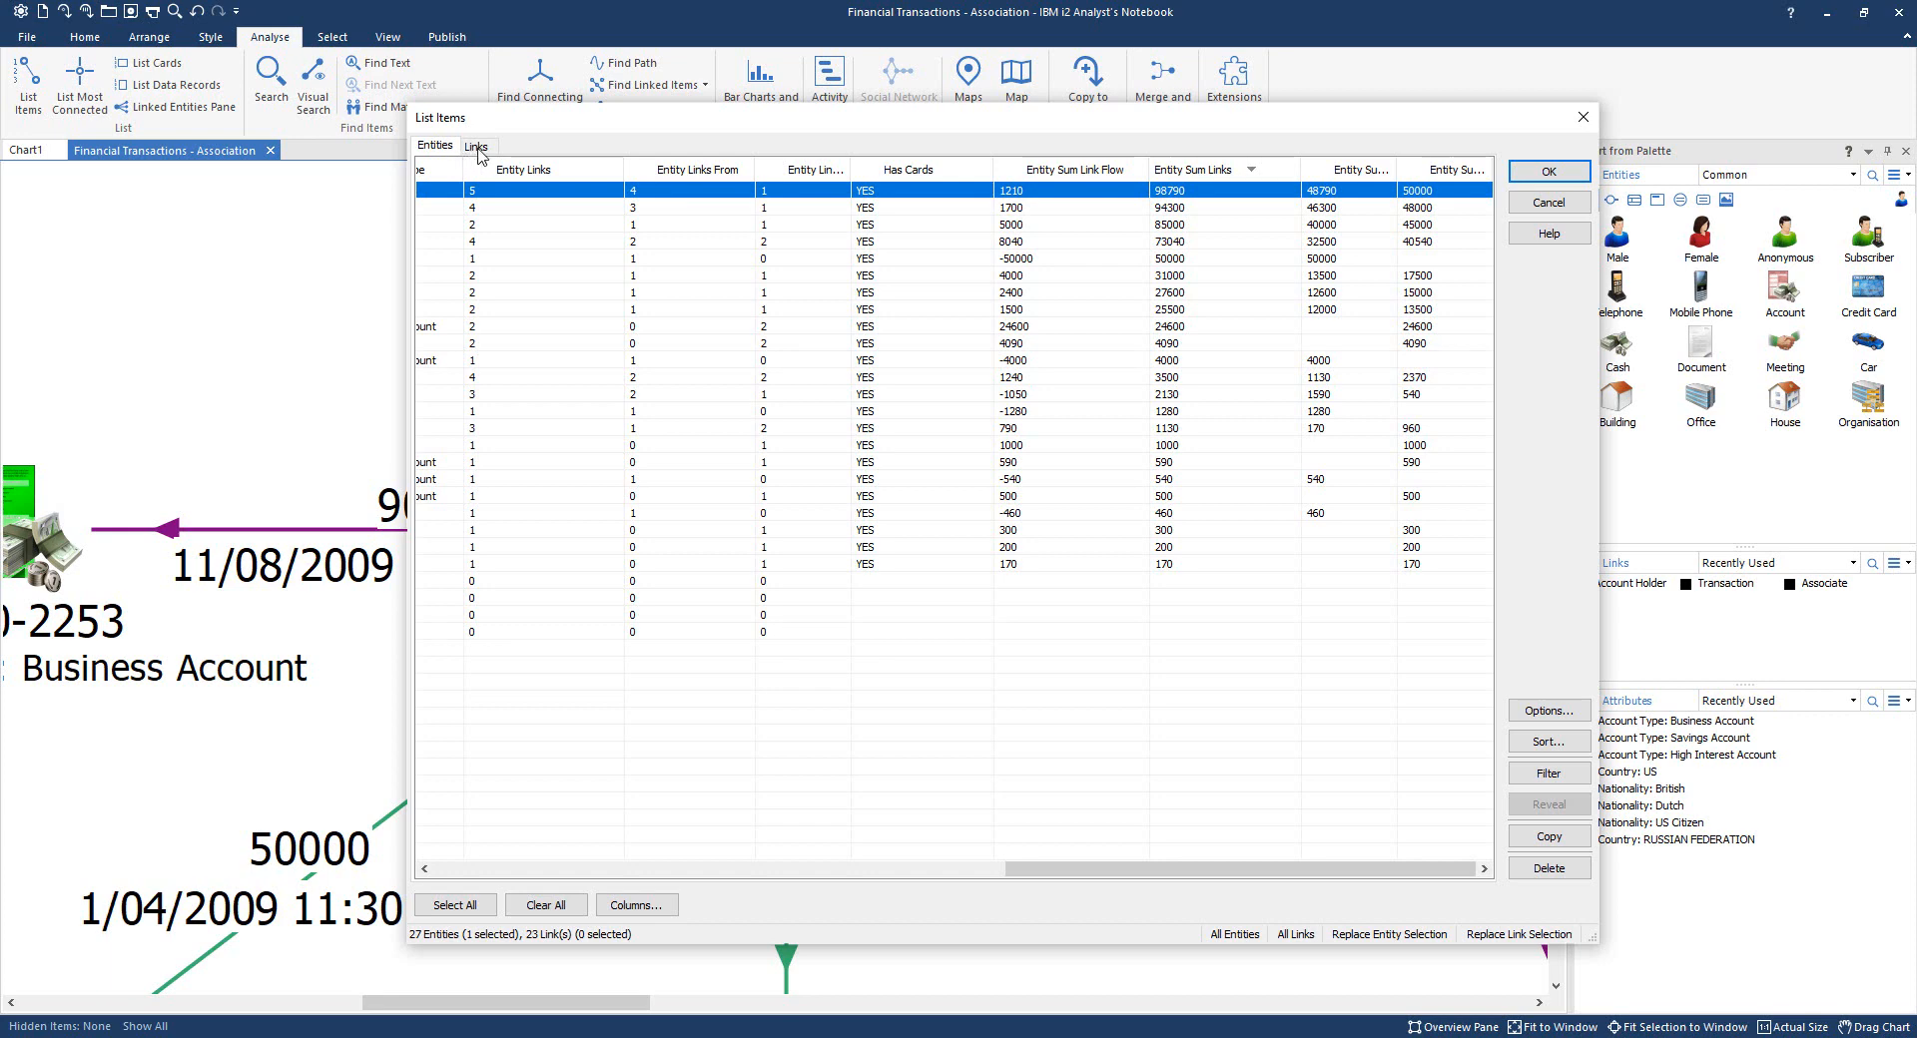
{"action": "left_click", "coordinate": [477, 147]}
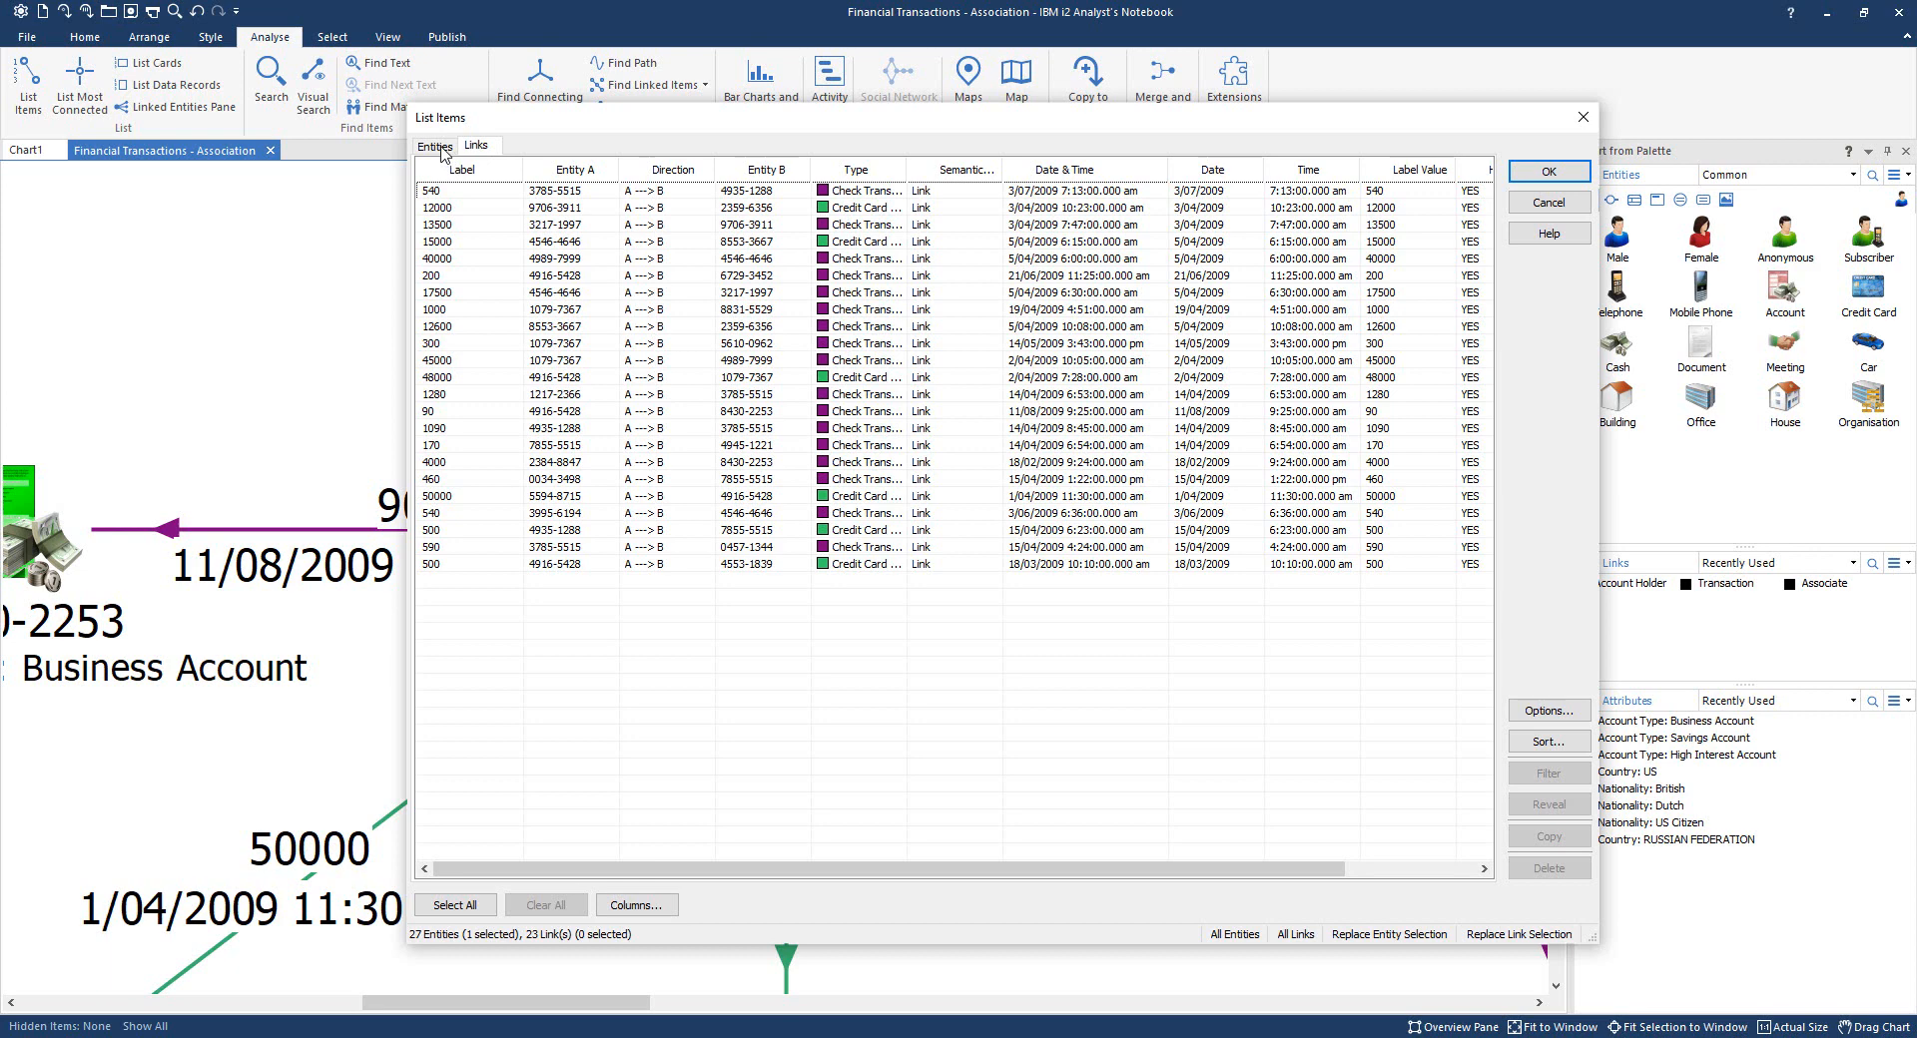
{"action": "left_click", "coordinate": [436, 147]}
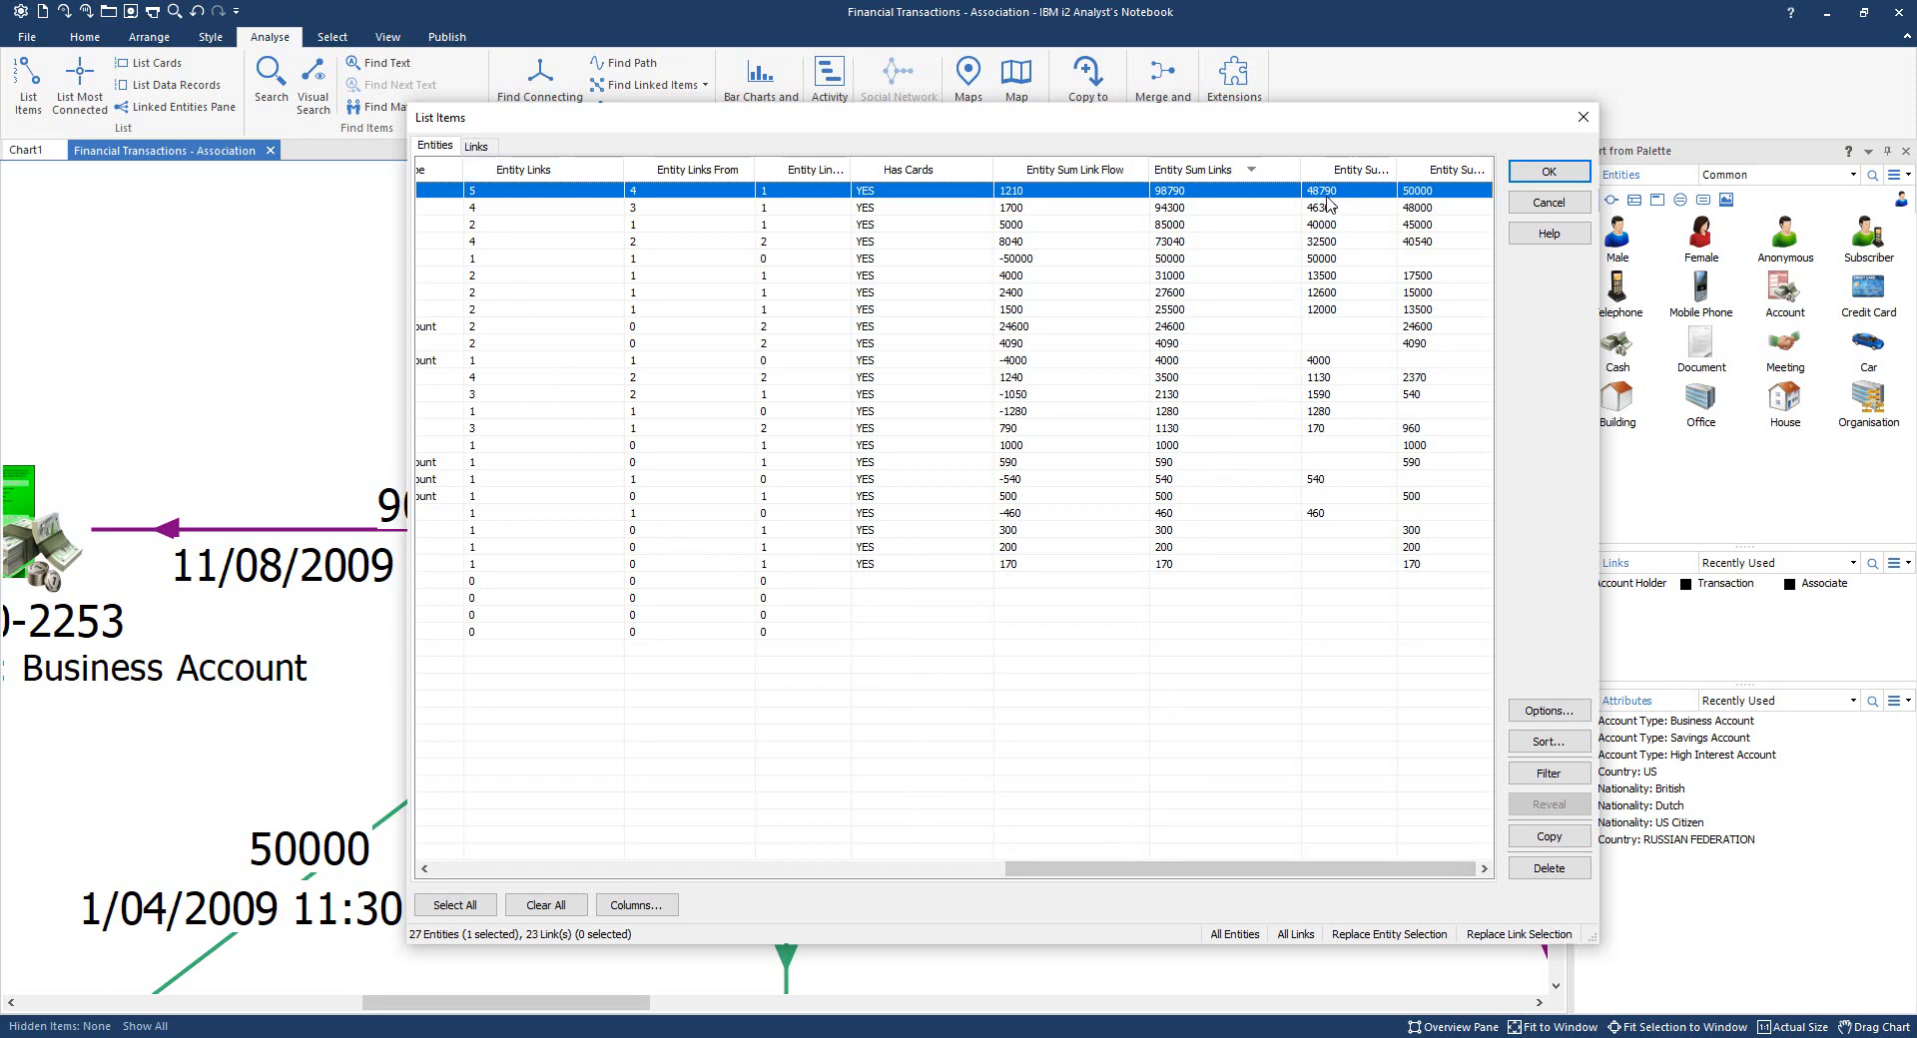
- Narrow Entity Sum Links and widen the Entity Sum Links From and Entity Links To columns
{"action": "left_click_drag", "start_coordinate": [1298, 170], "coordinate": [1255, 168]}
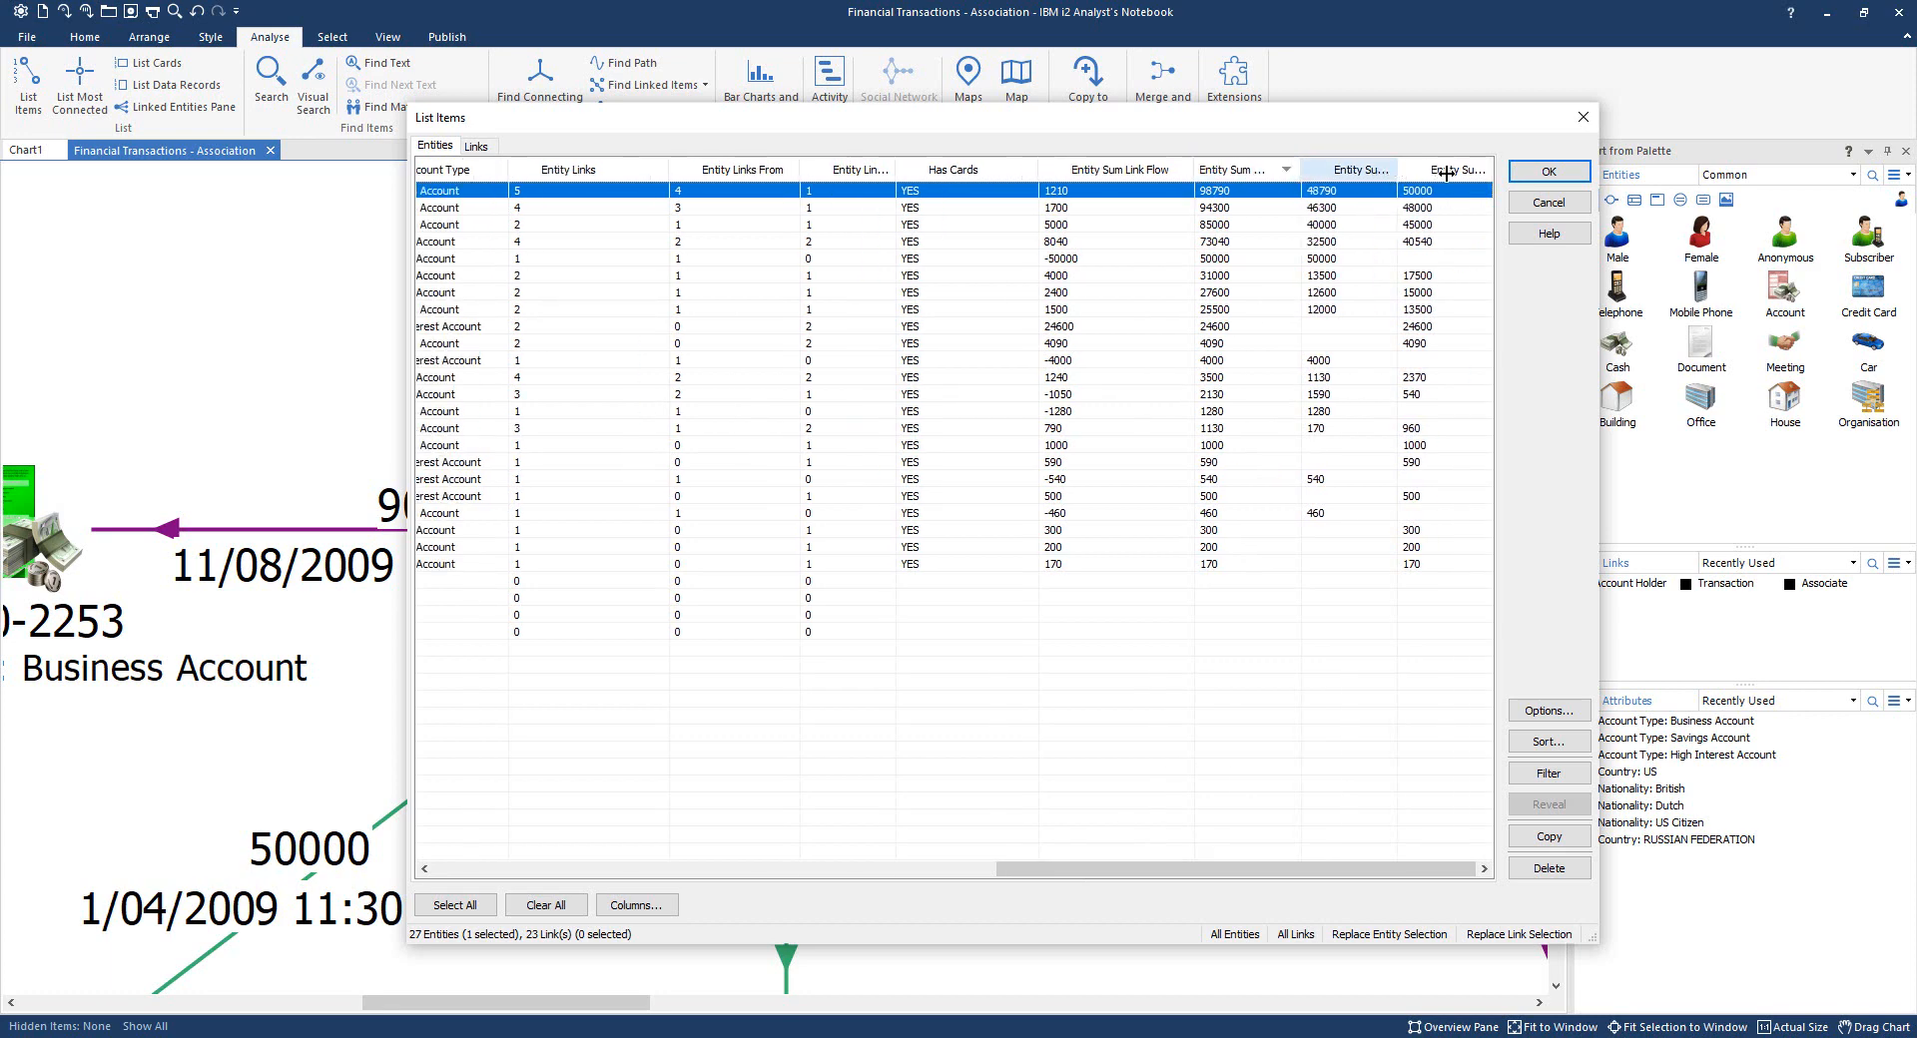
{"action": "left_click_drag", "start_coordinate": [1396, 170], "coordinate": [1446, 174]}
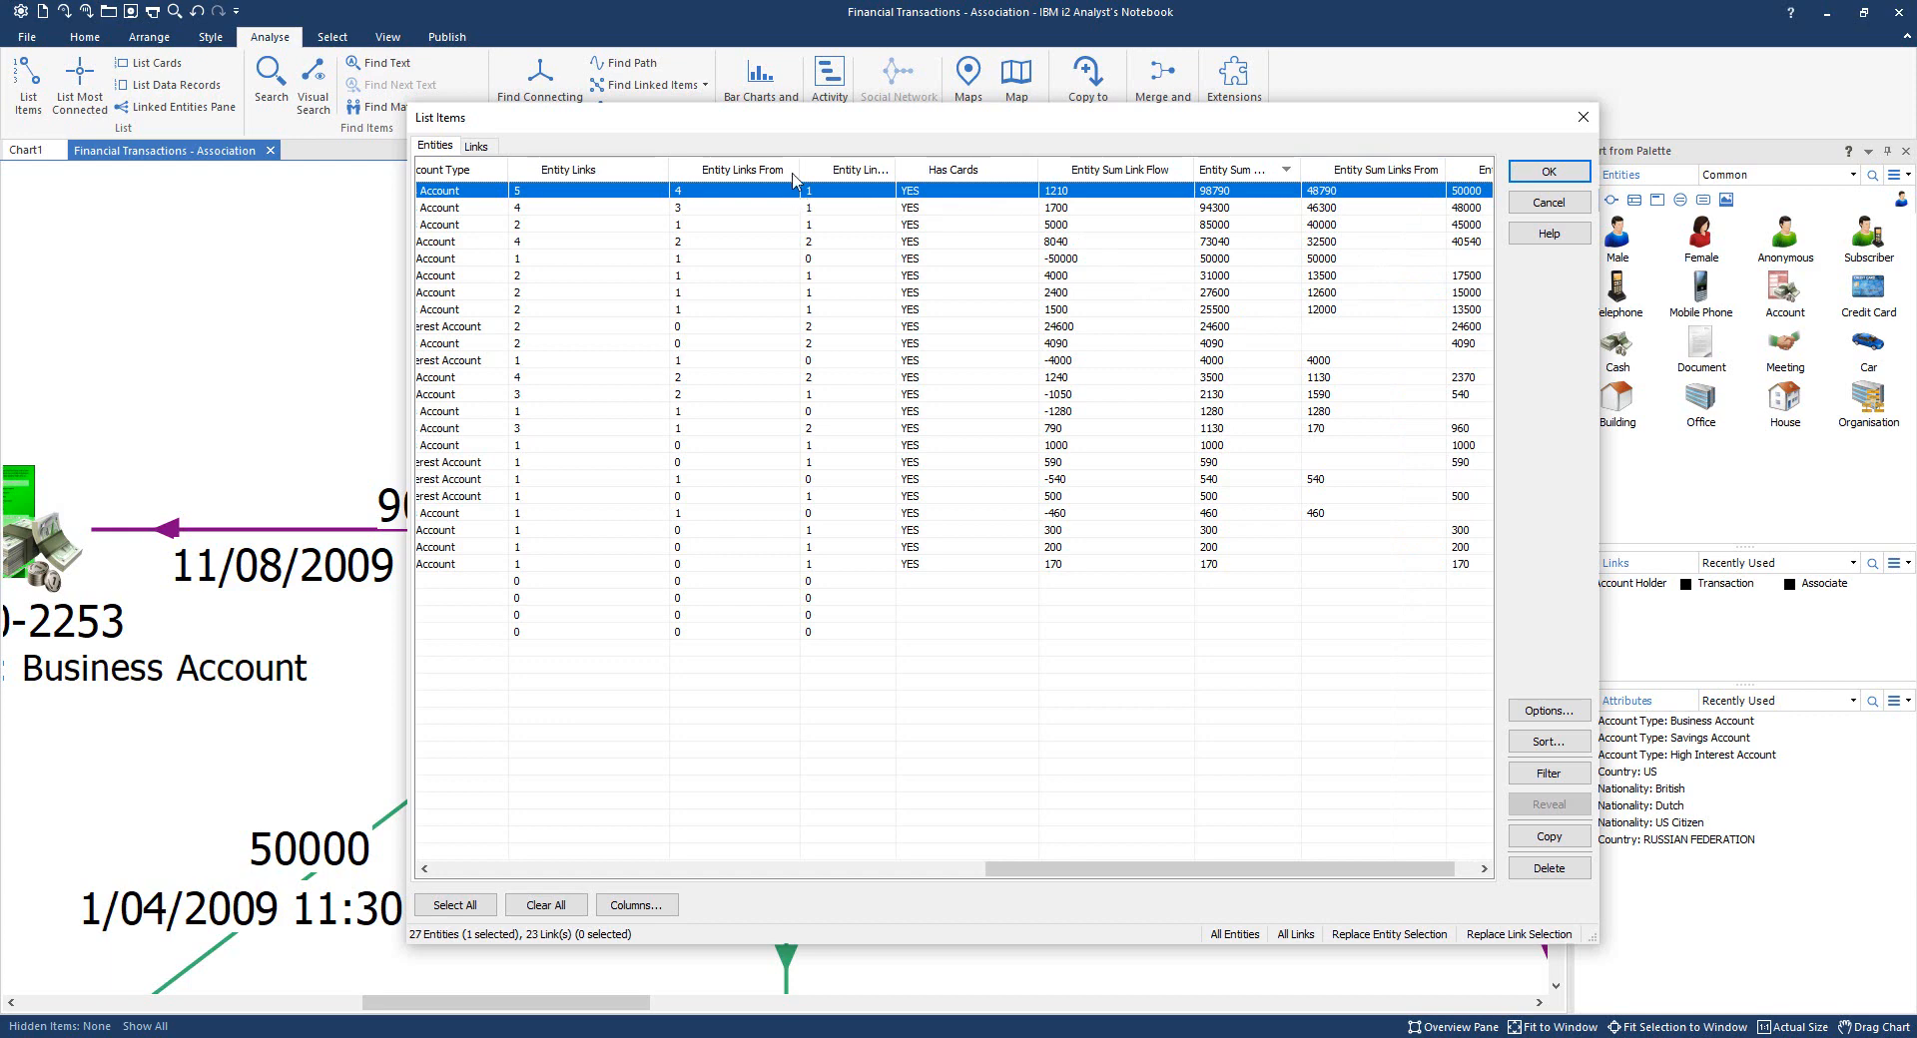
{"action": "left_click_drag", "start_coordinate": [896, 170], "coordinate": [1029, 170]}
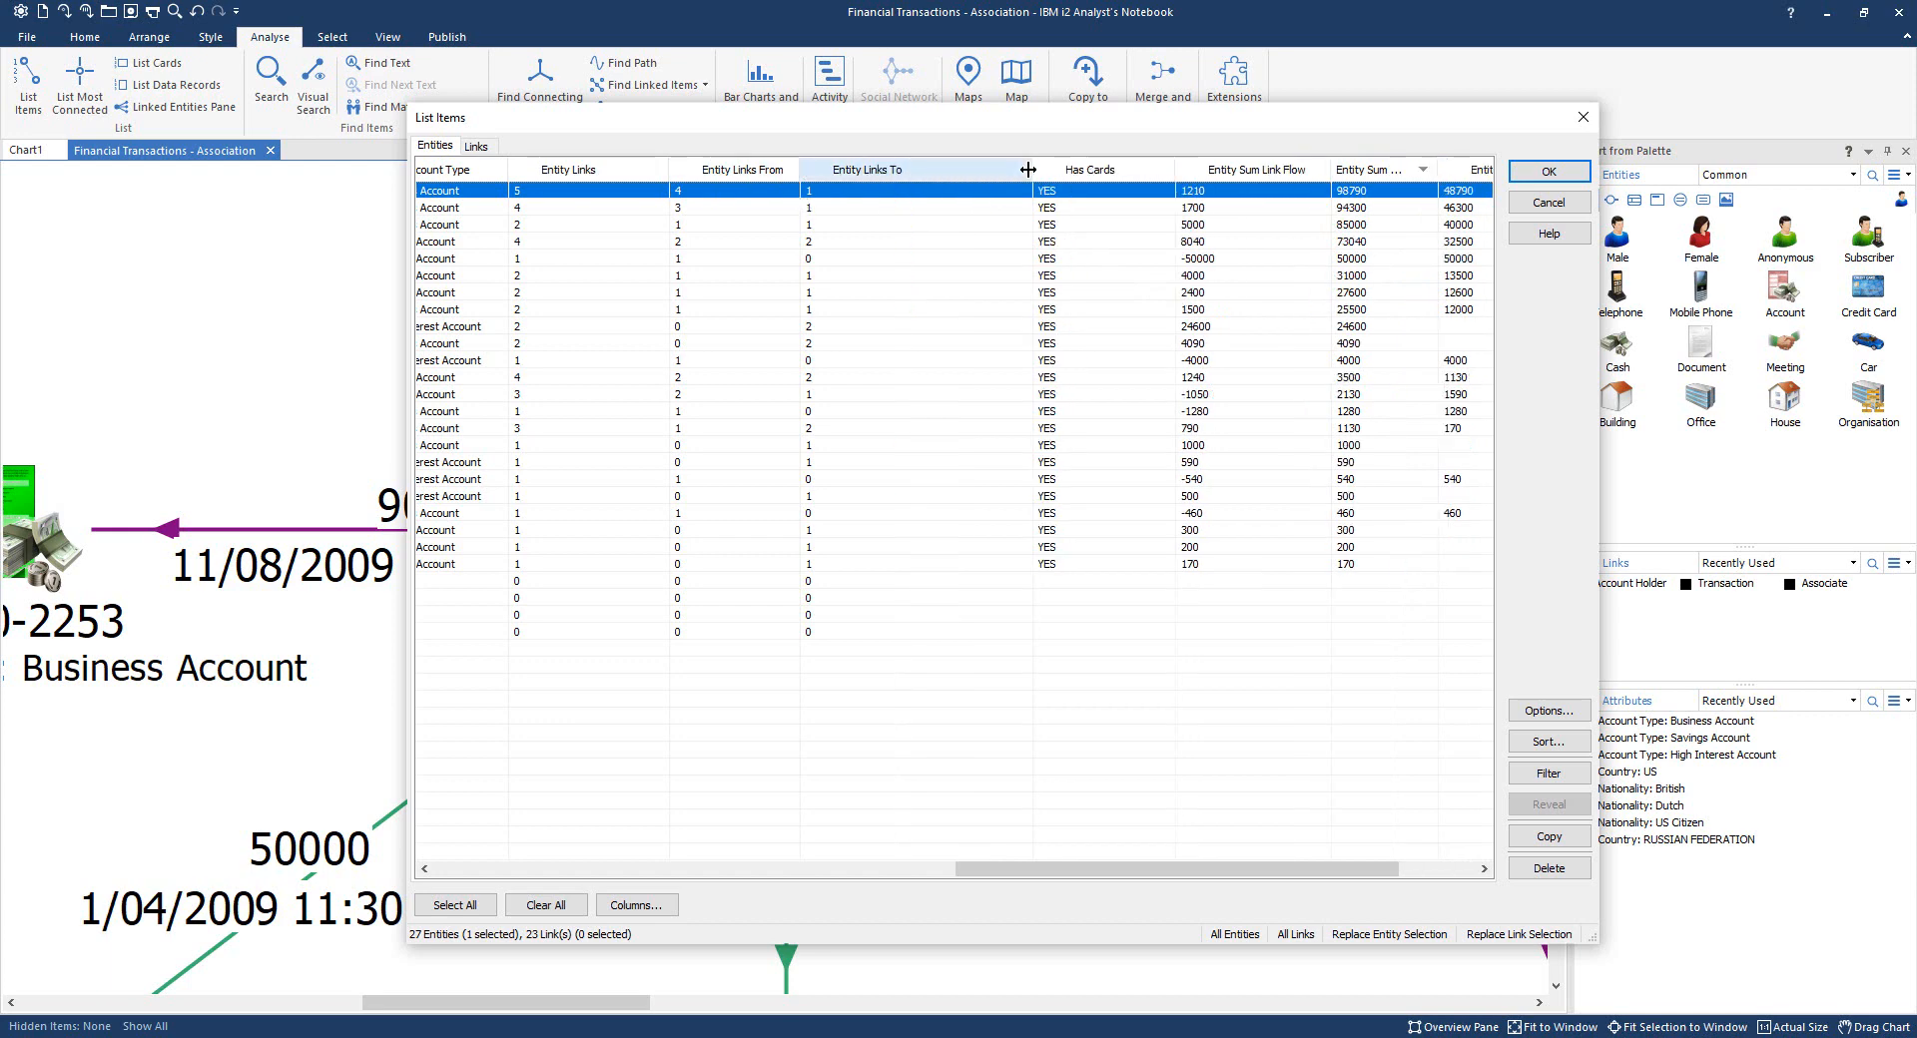
- Sort by Entity Links To, then by Entity Links From, highest first
{"action": "left_click", "coordinate": [869, 172]}
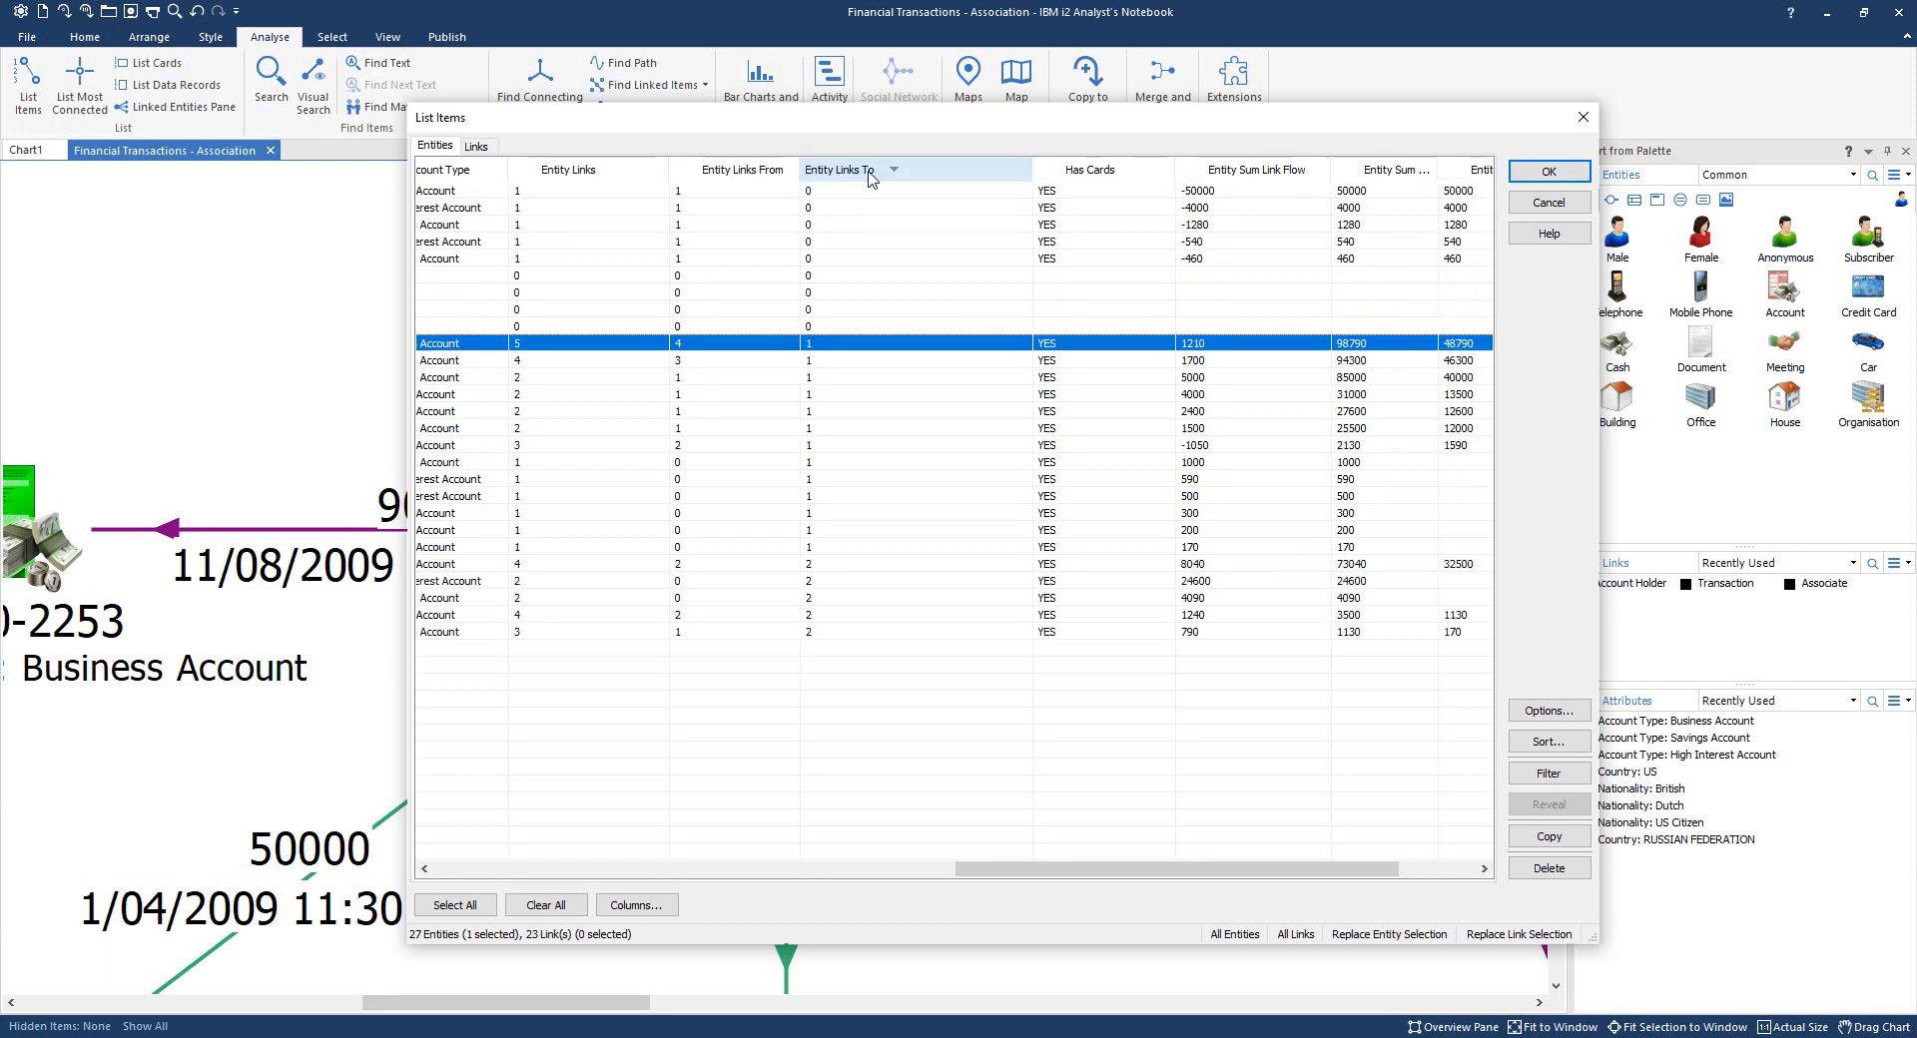
{"action": "left_click", "coordinate": [869, 172]}
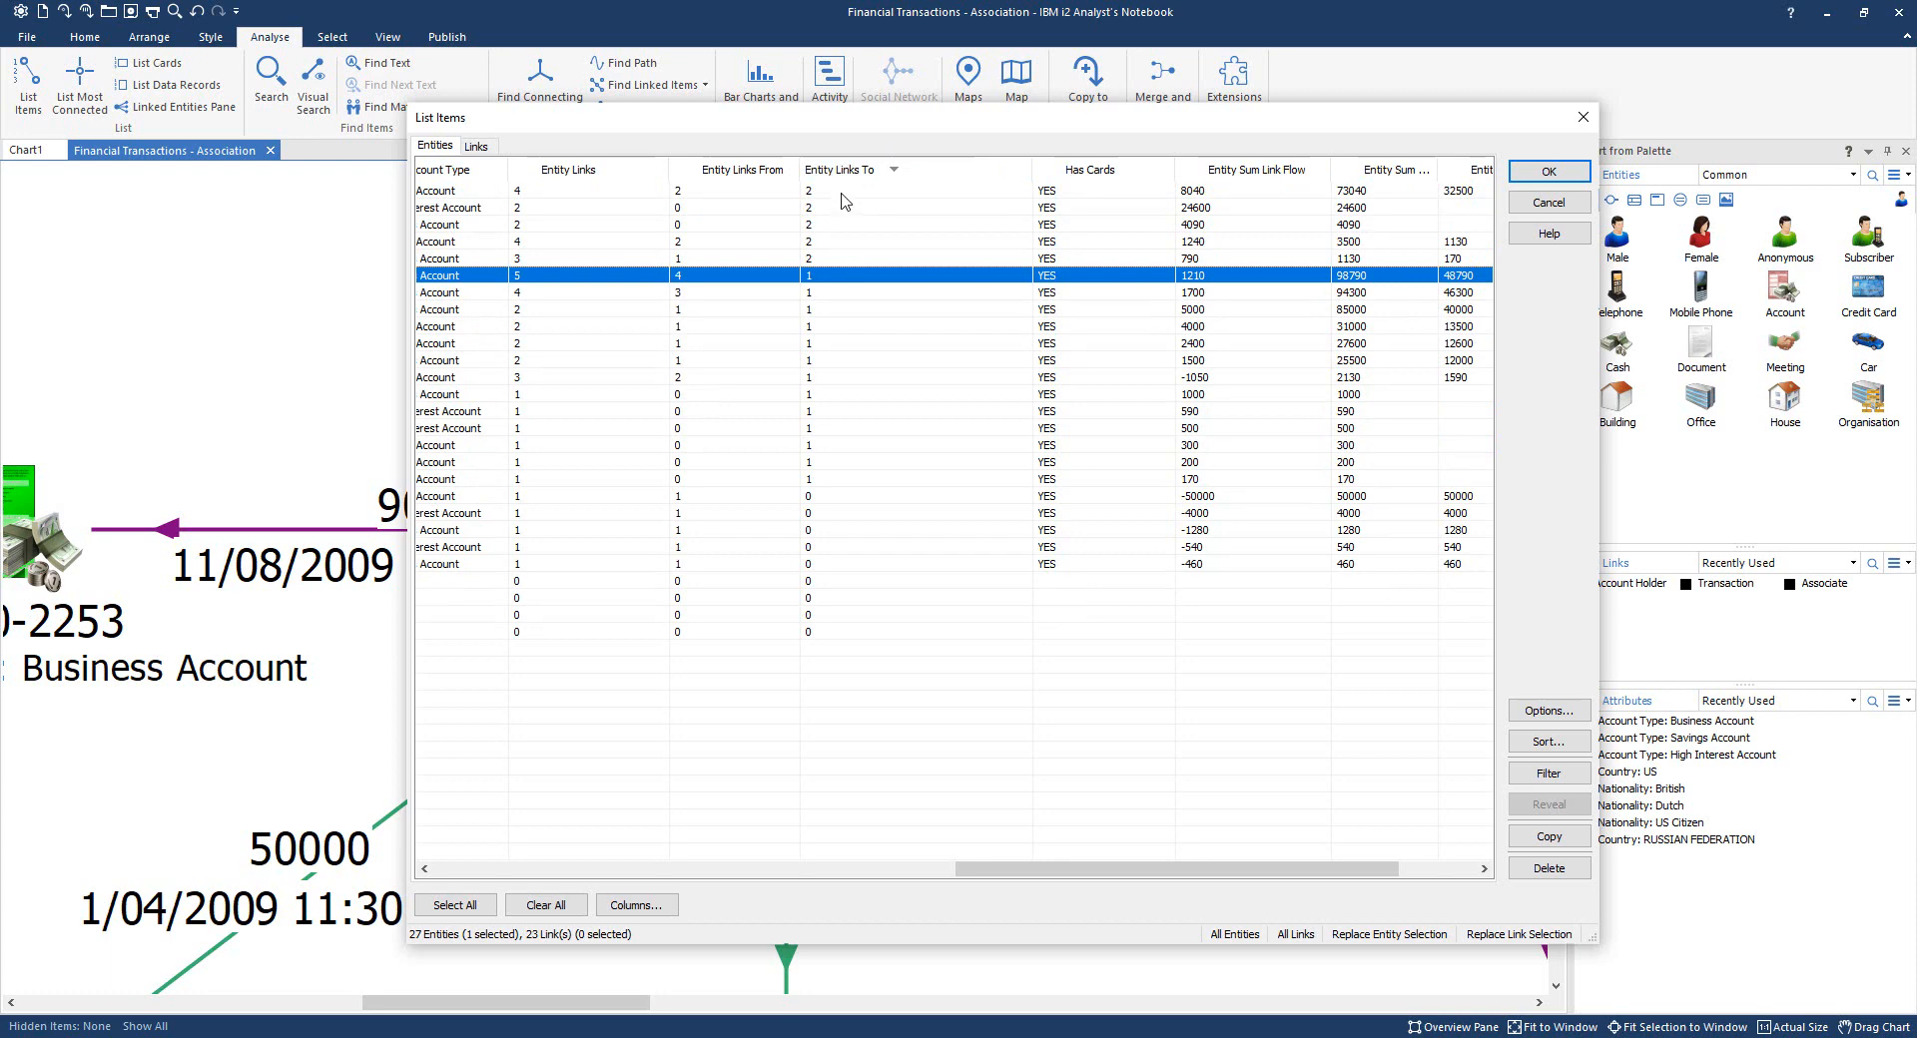
{"action": "left_click", "coordinate": [754, 174]}
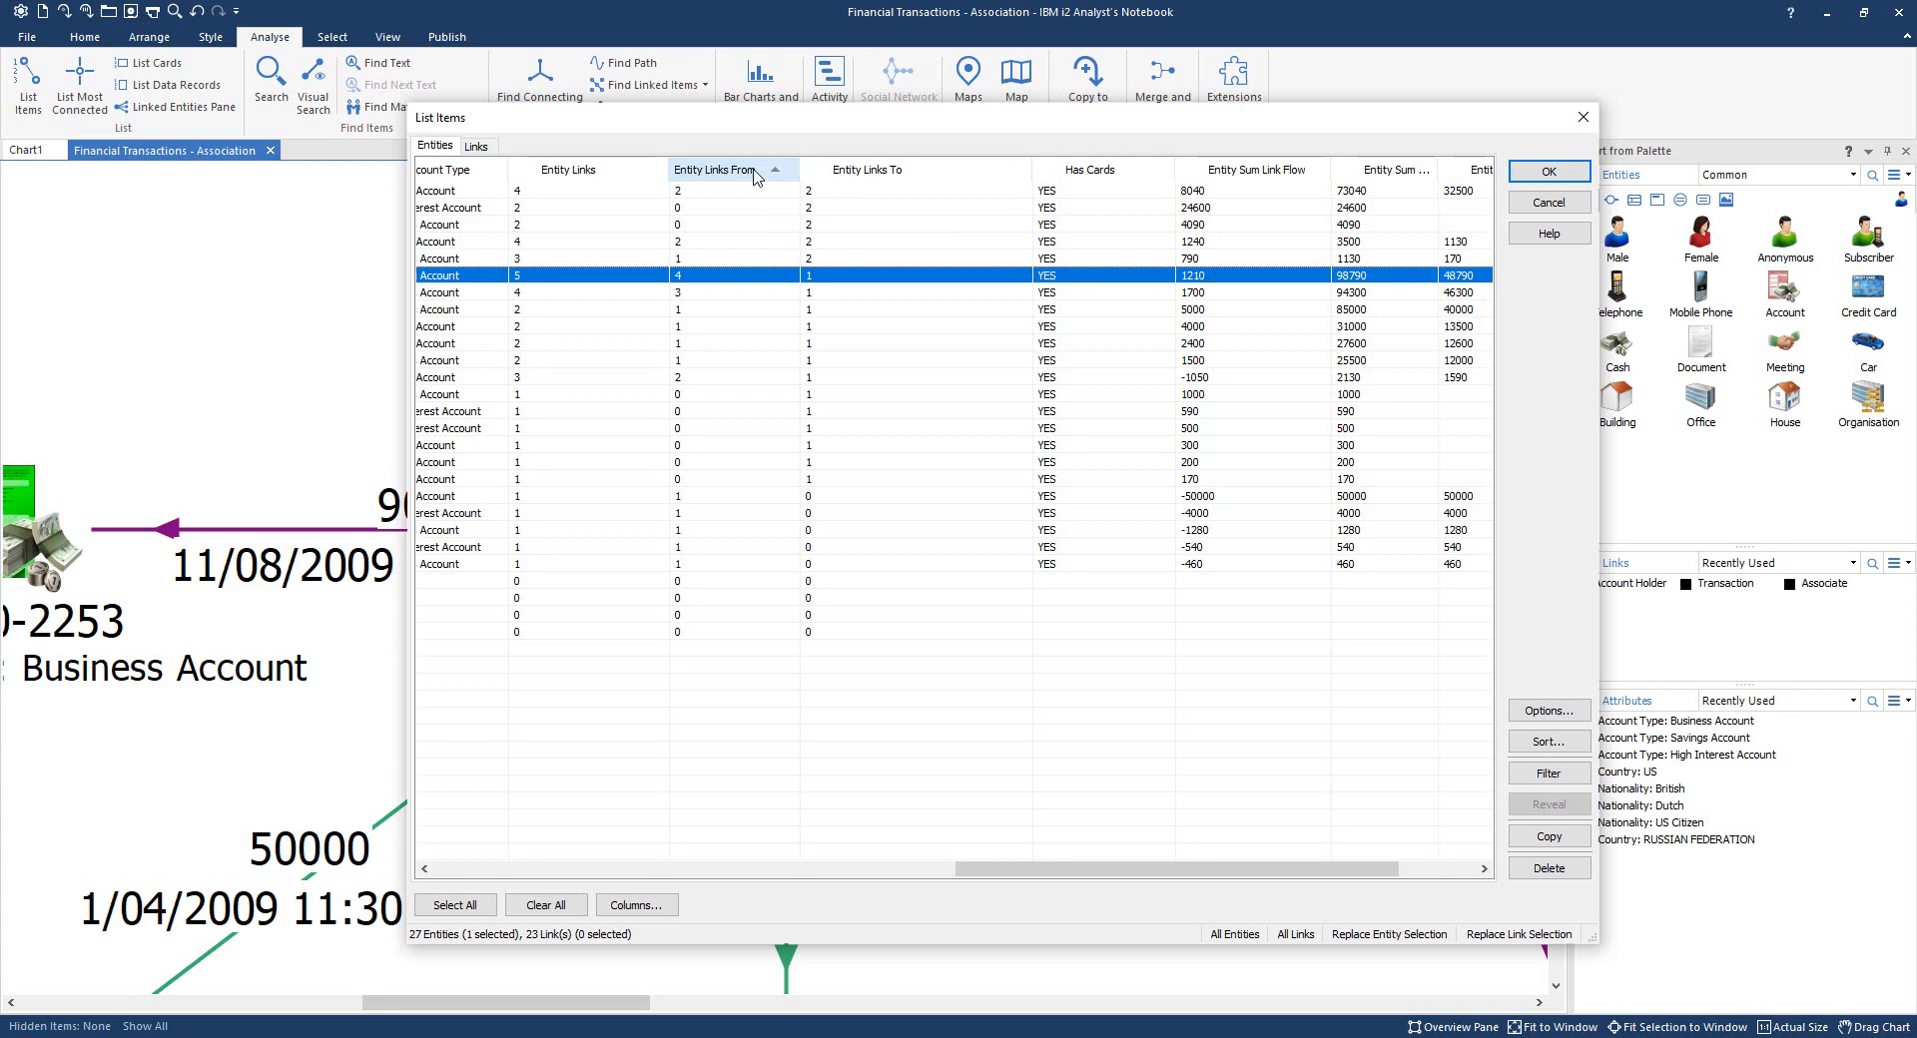
{"action": "left_click", "coordinate": [753, 172]}
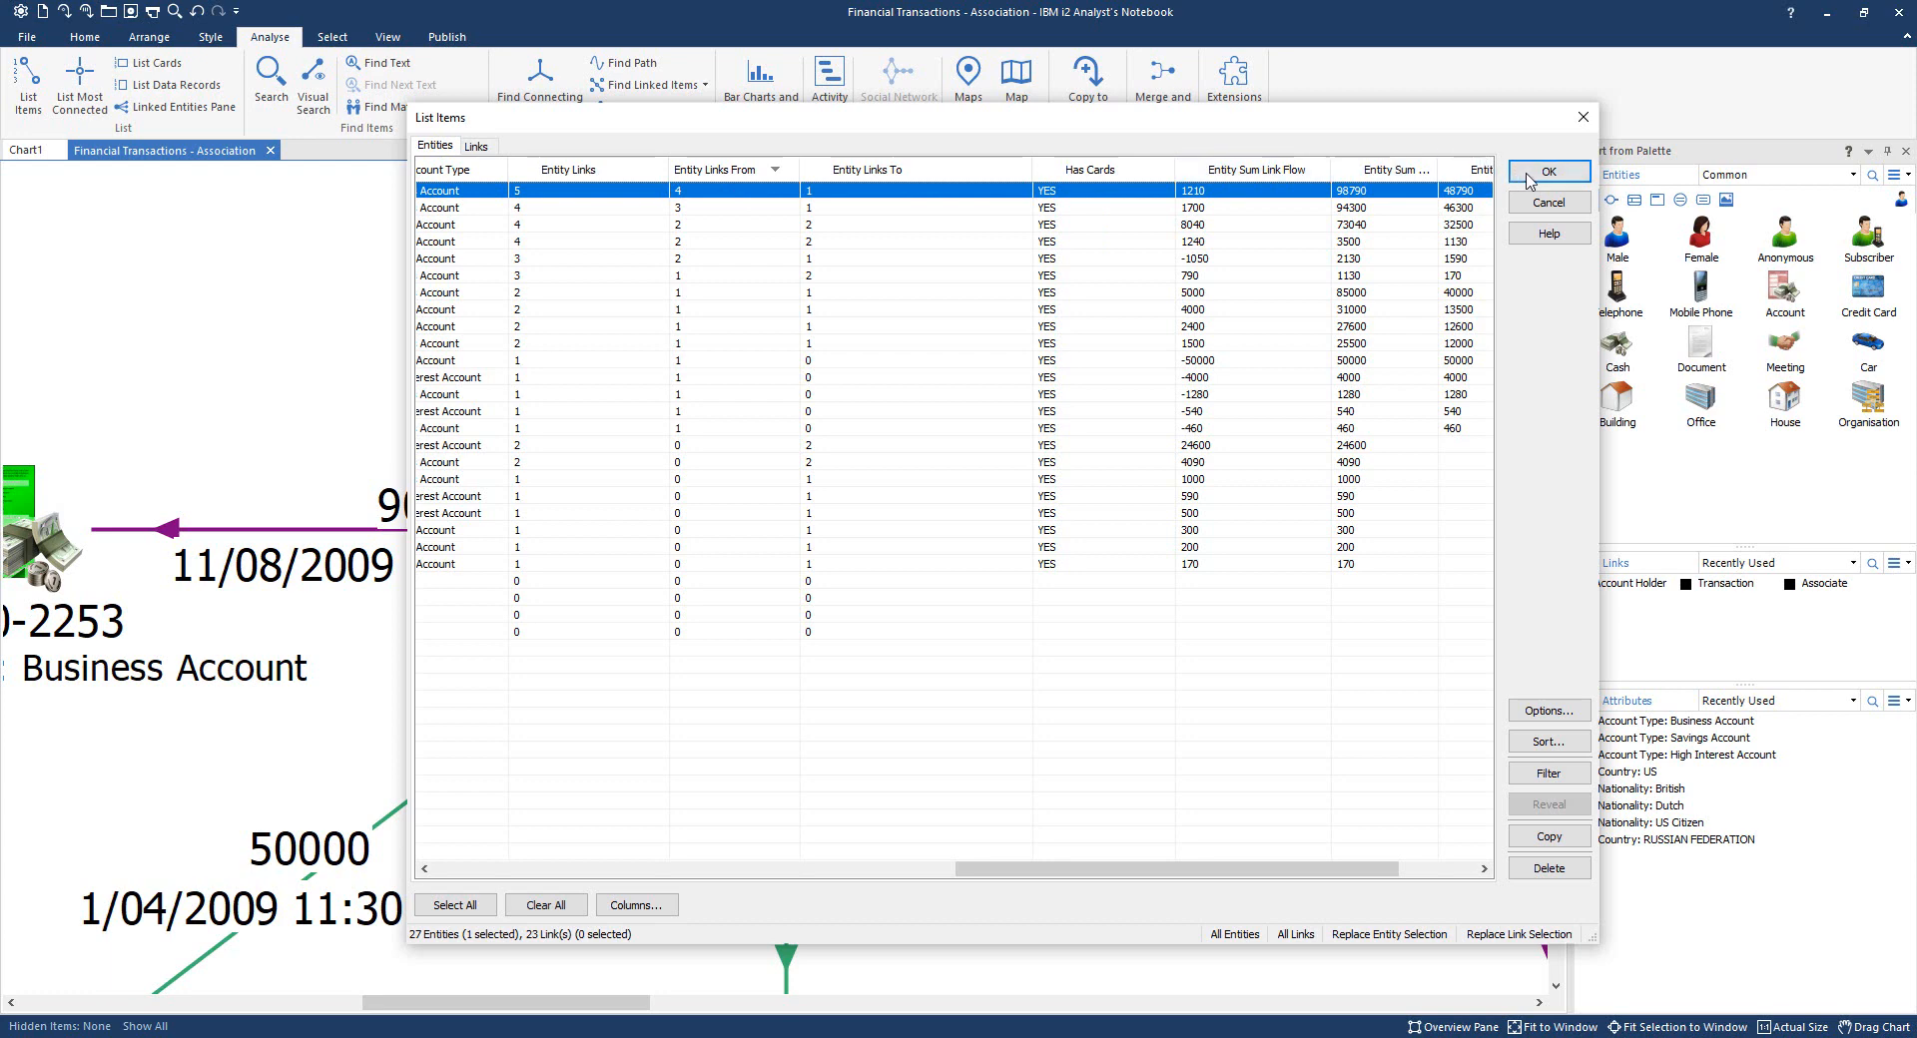
{"action": "left_click", "coordinate": [1543, 174]}
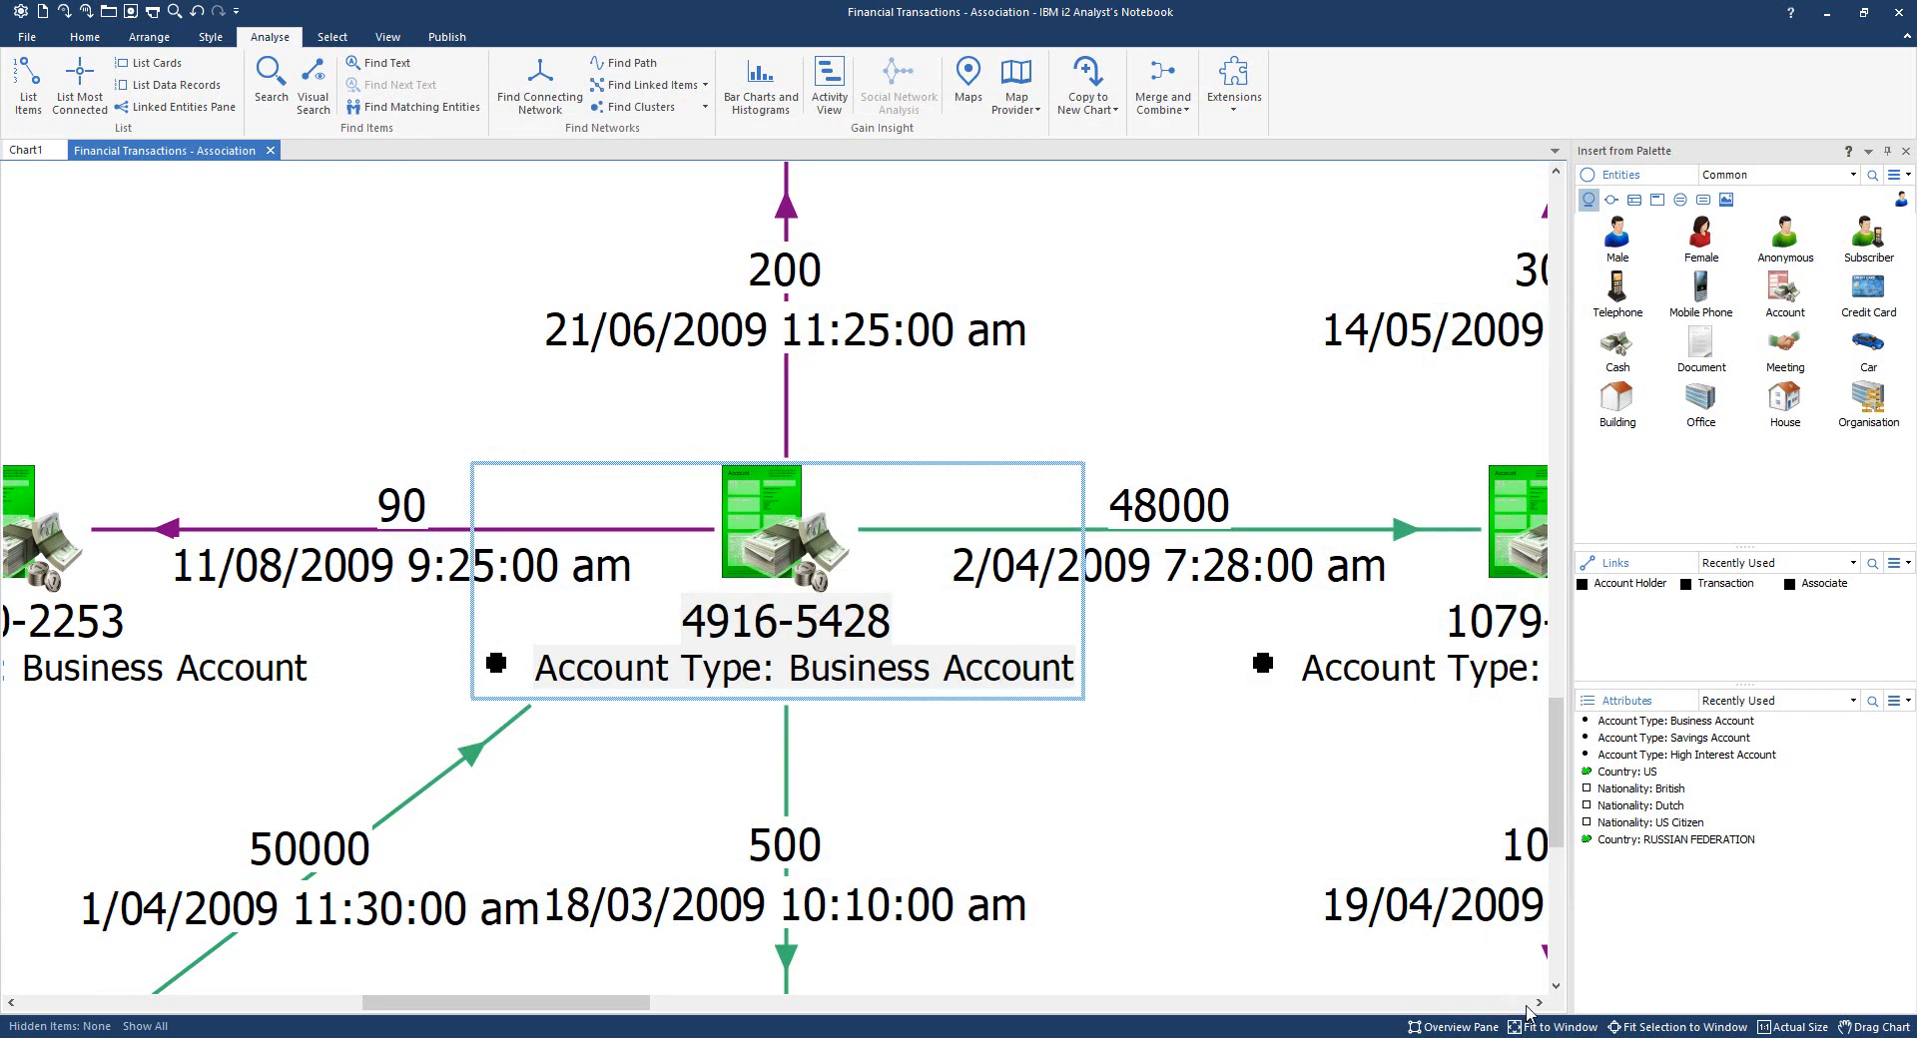
{"action": "left_click", "coordinate": [1633, 1028]}
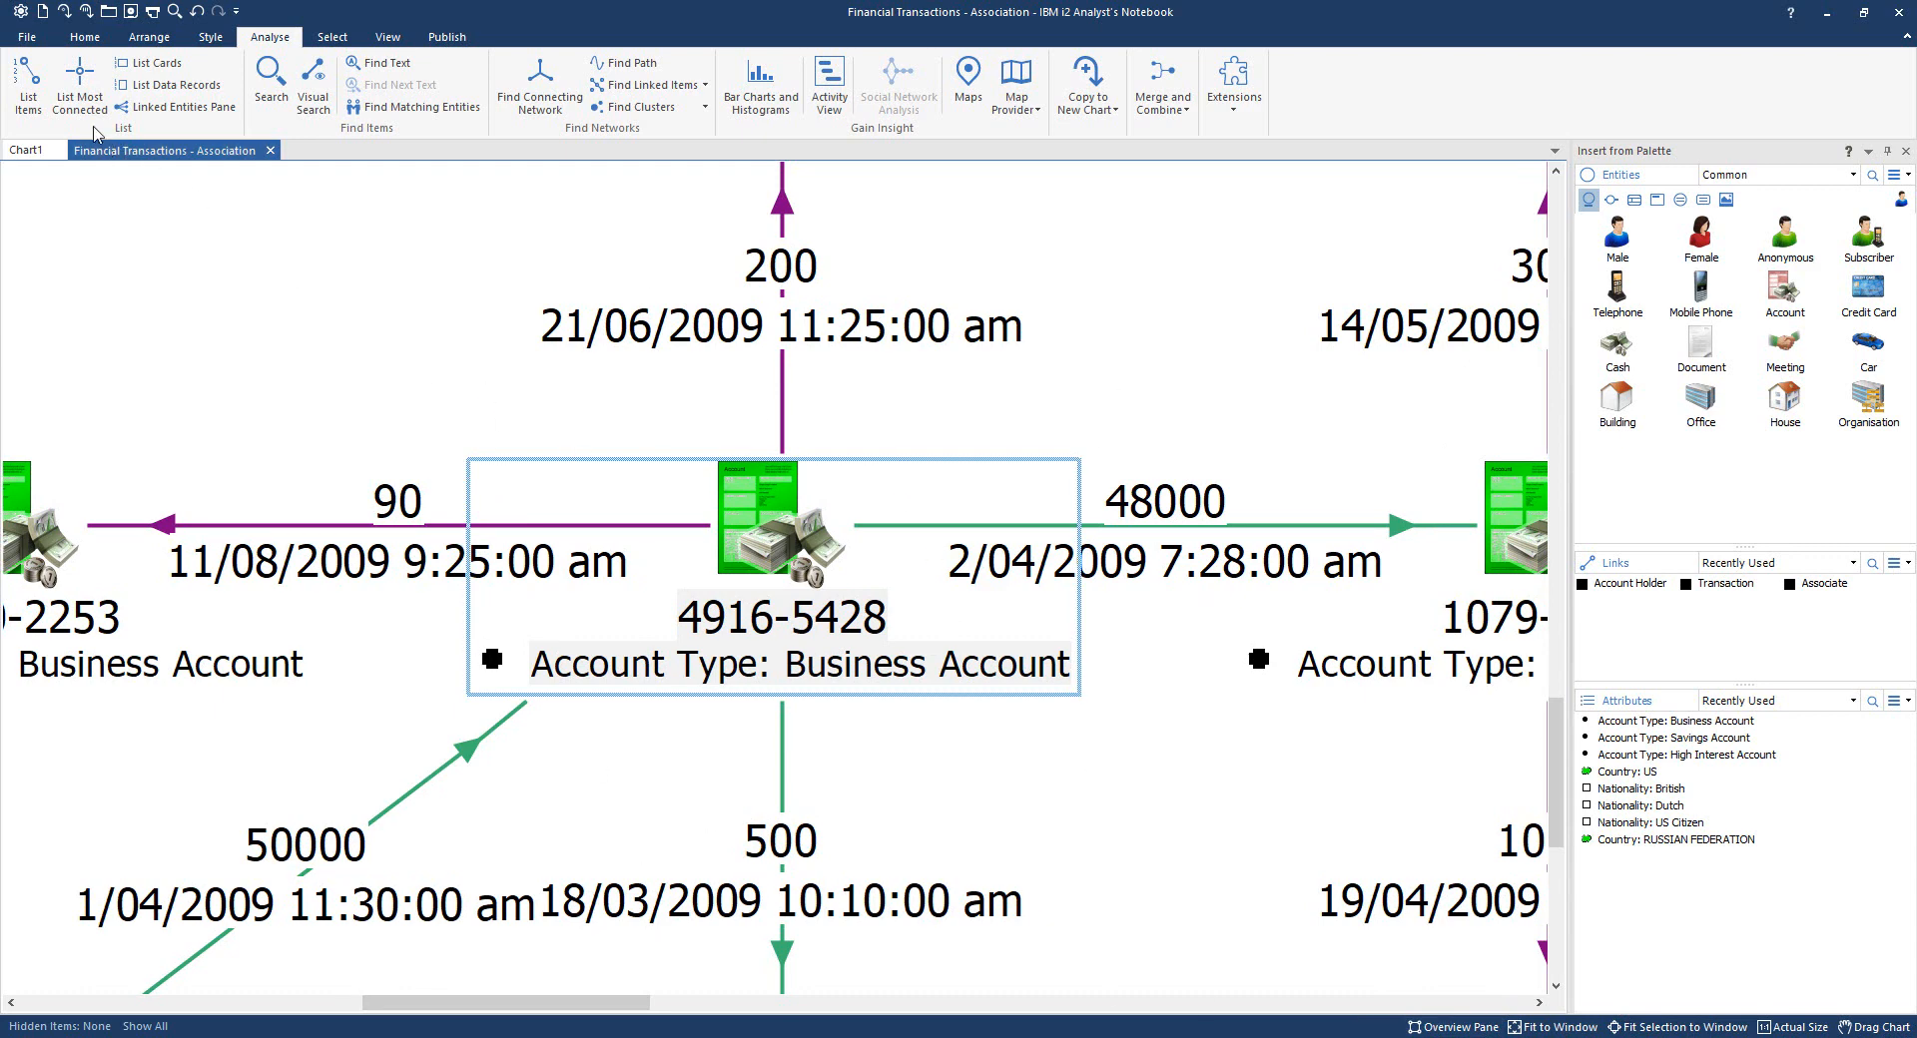
{"action": "left_click", "coordinate": [29, 80]}
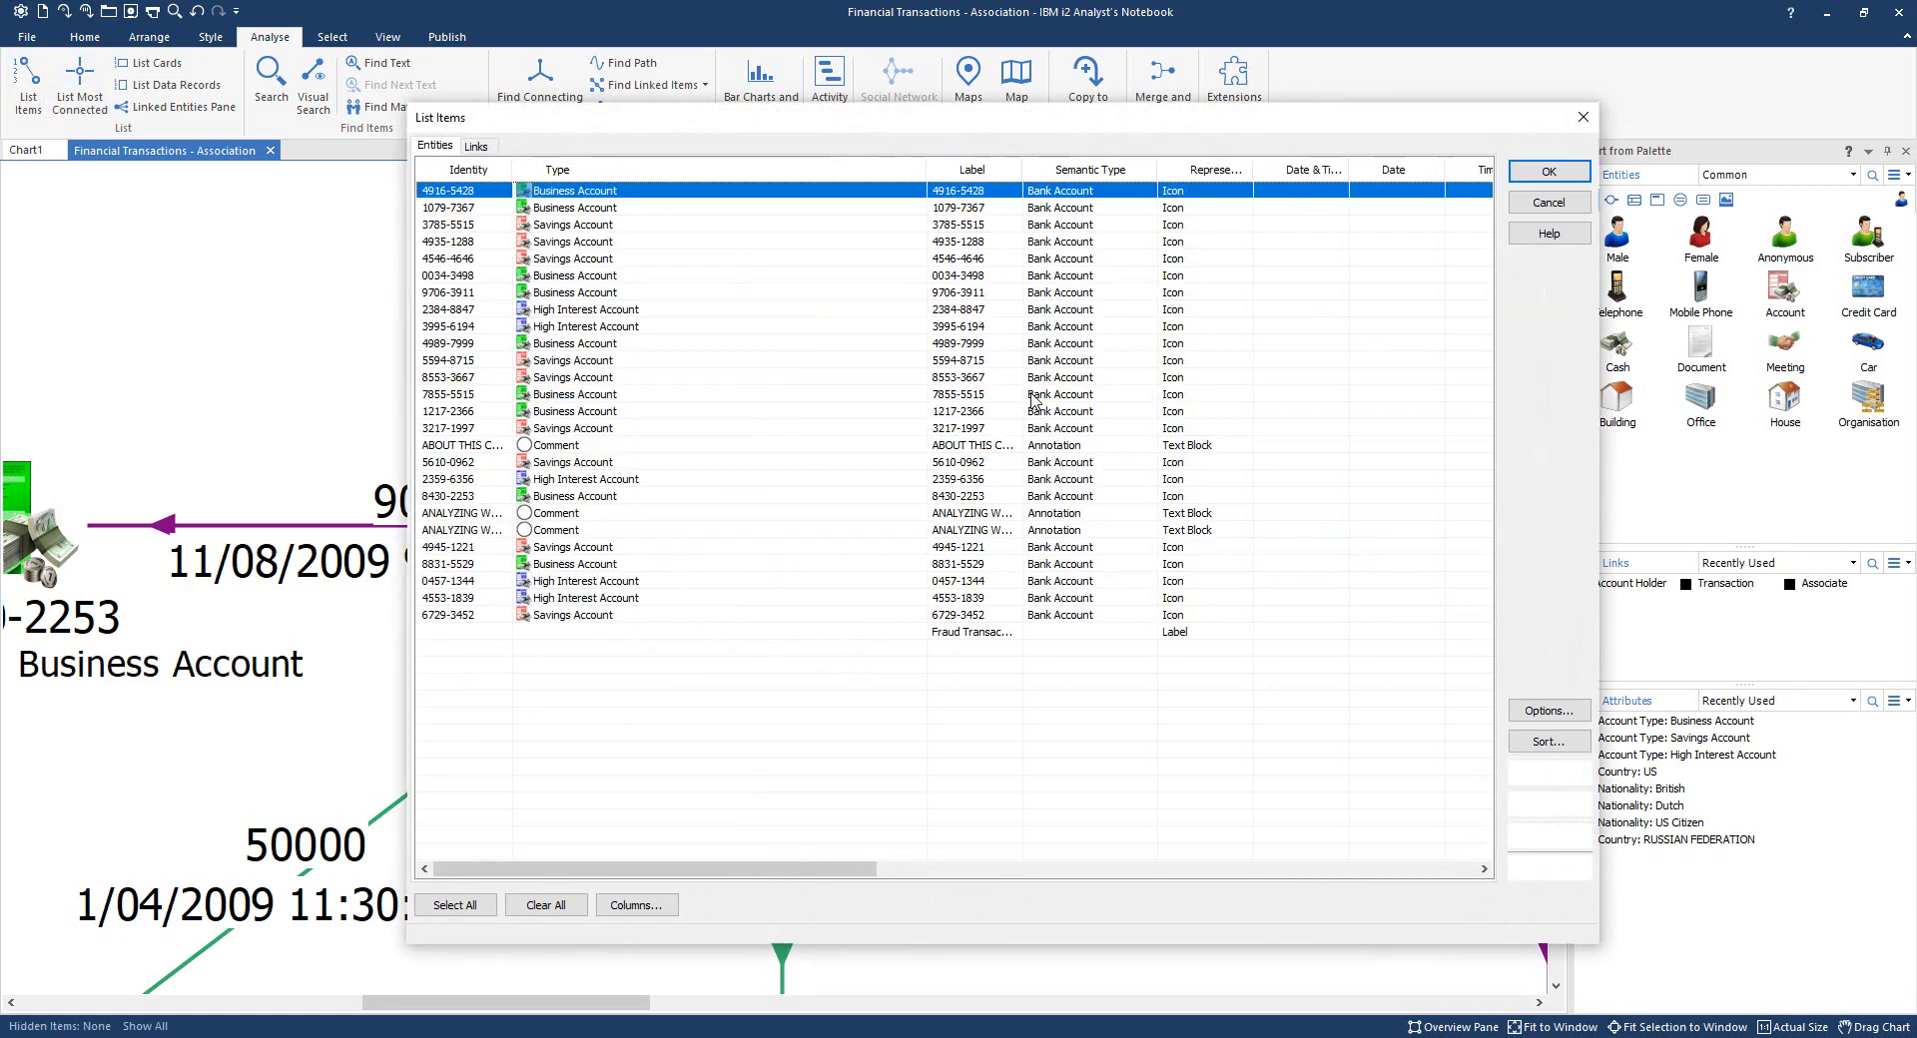